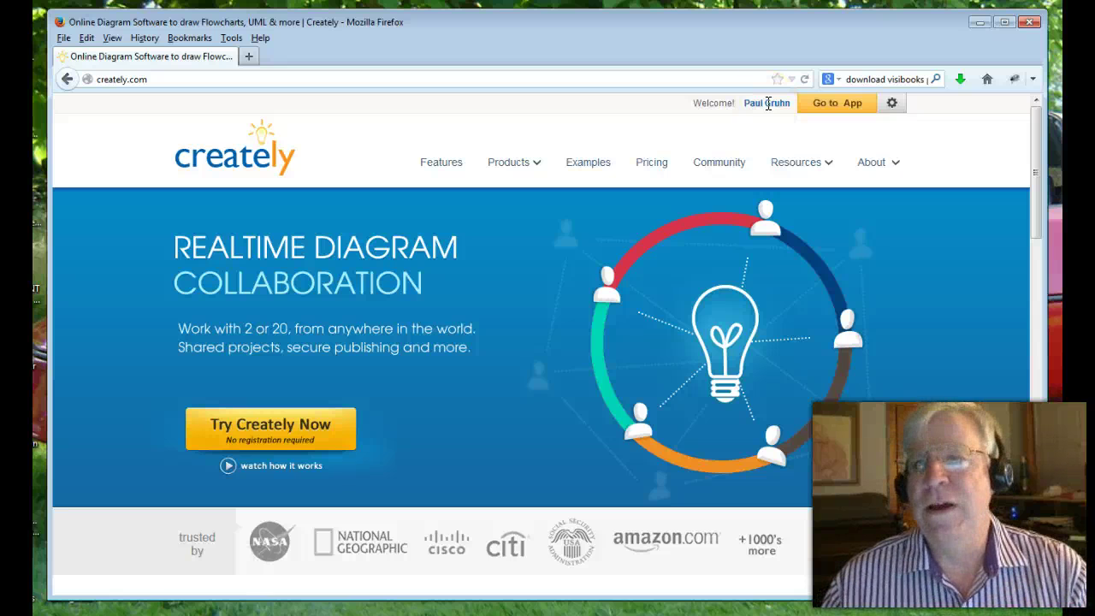
Step: Open the Creately app from the website and dismiss the premium plan offer
click(842, 108)
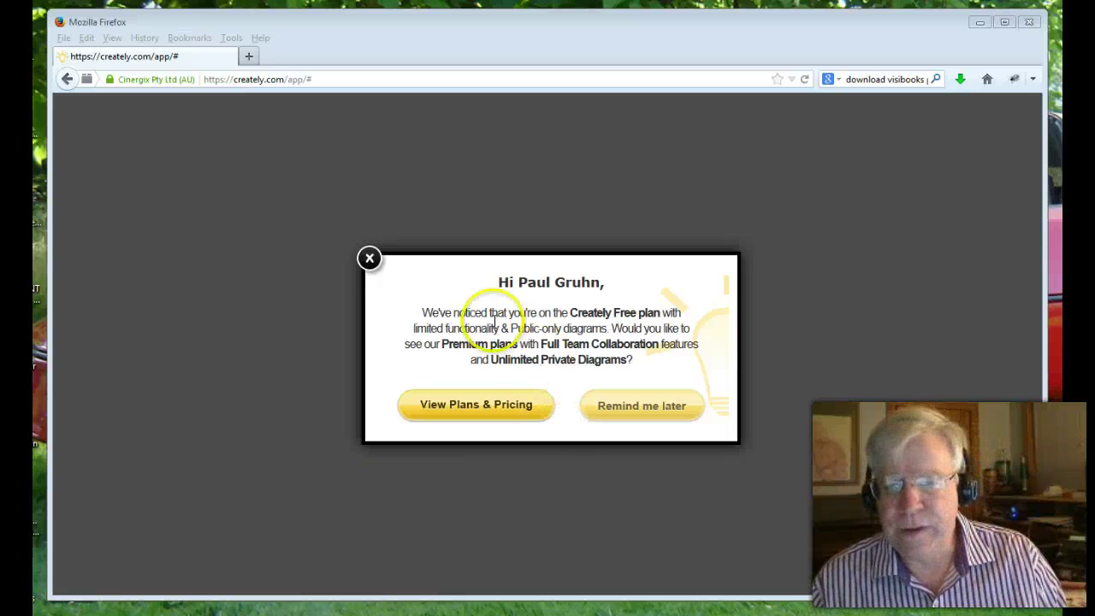
click(363, 257)
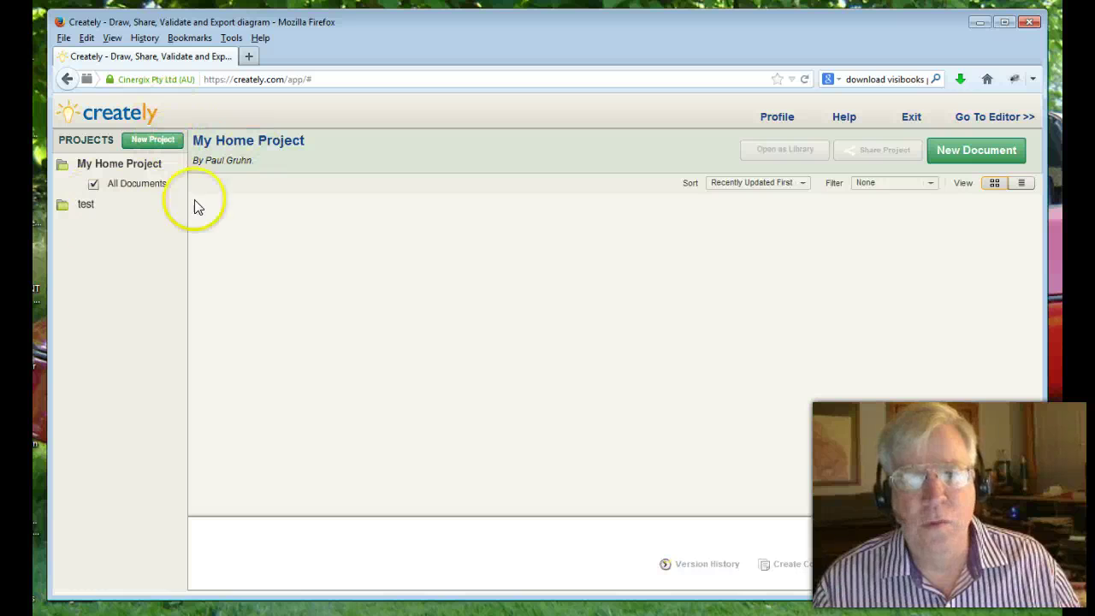
Step: Try to create a new project and dismiss the upgrade notice
click(154, 141)
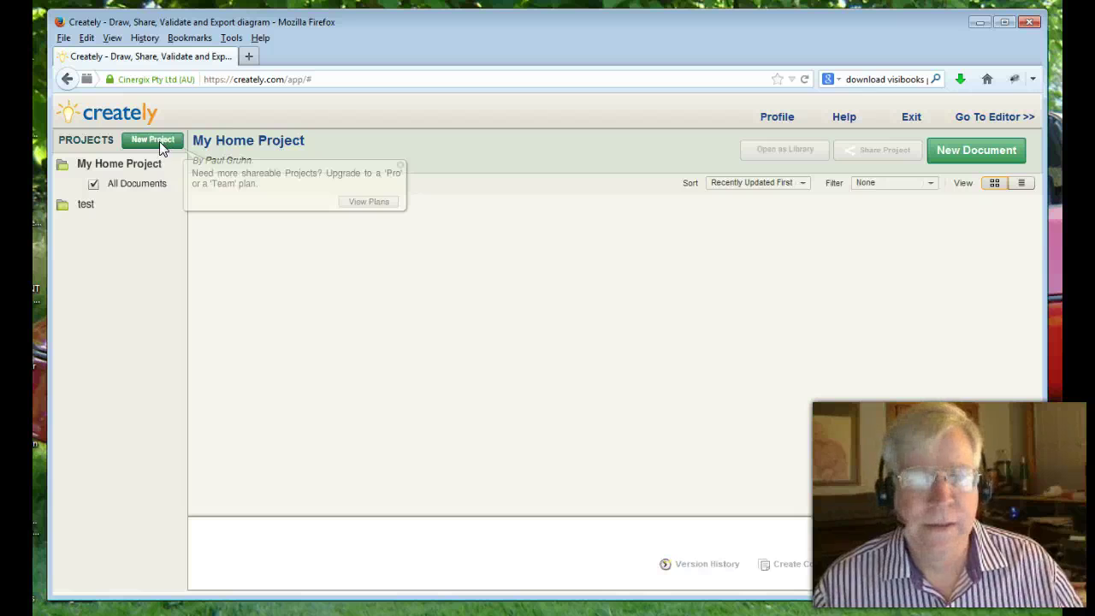
click(160, 142)
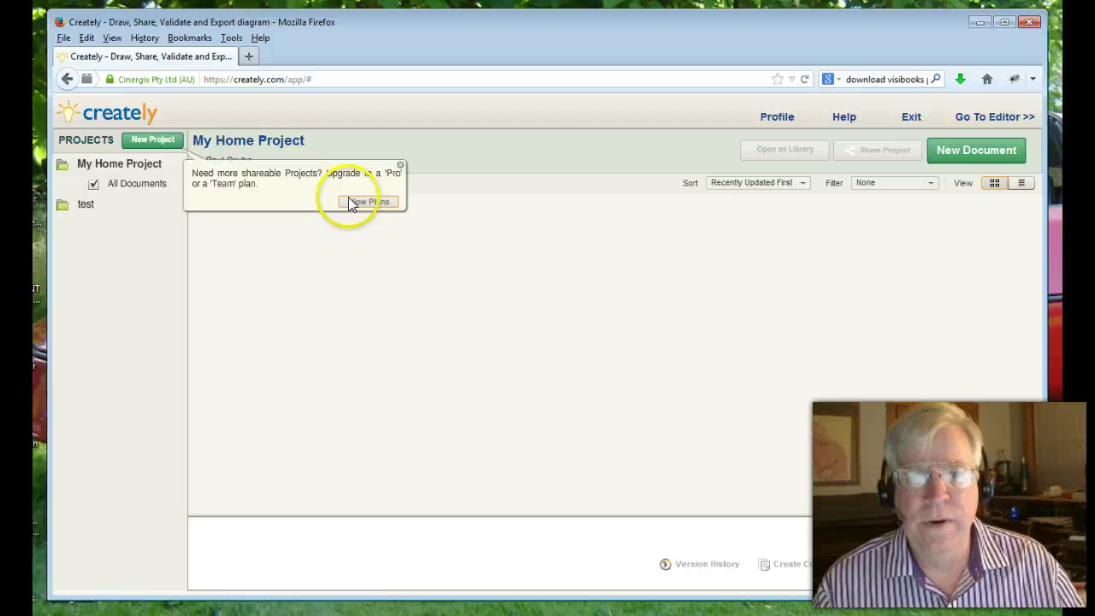
click(399, 166)
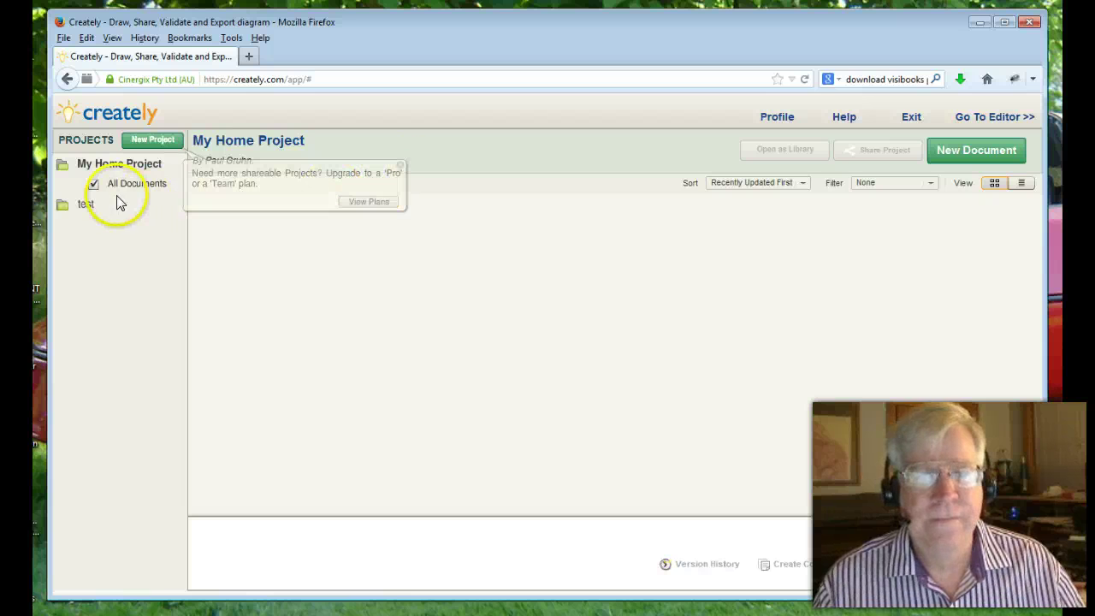
Step: Open the test project and rename it World
click(86, 205)
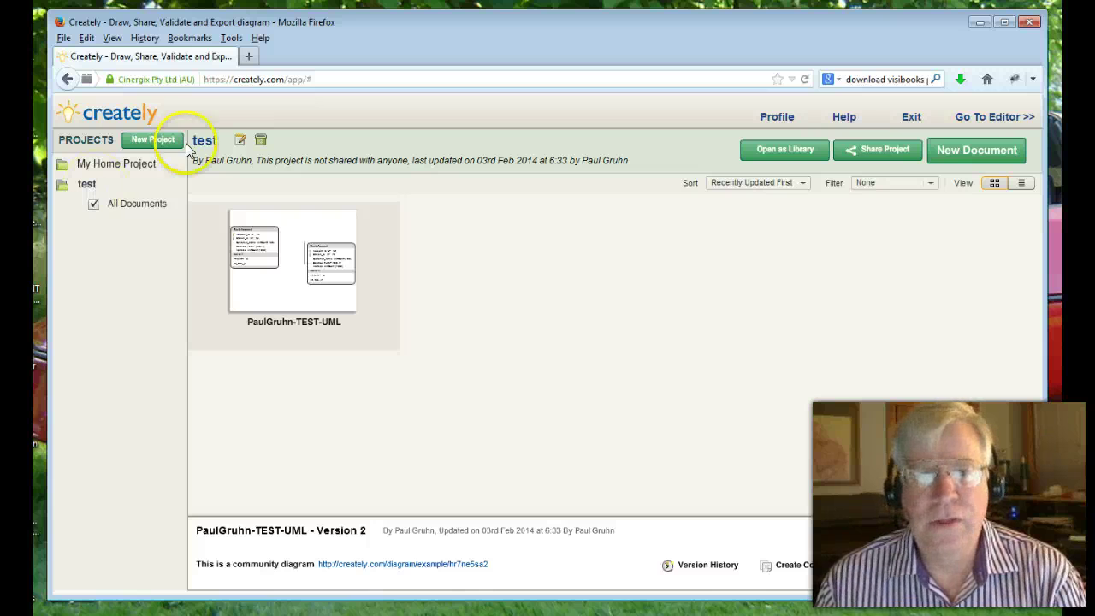
click(241, 140)
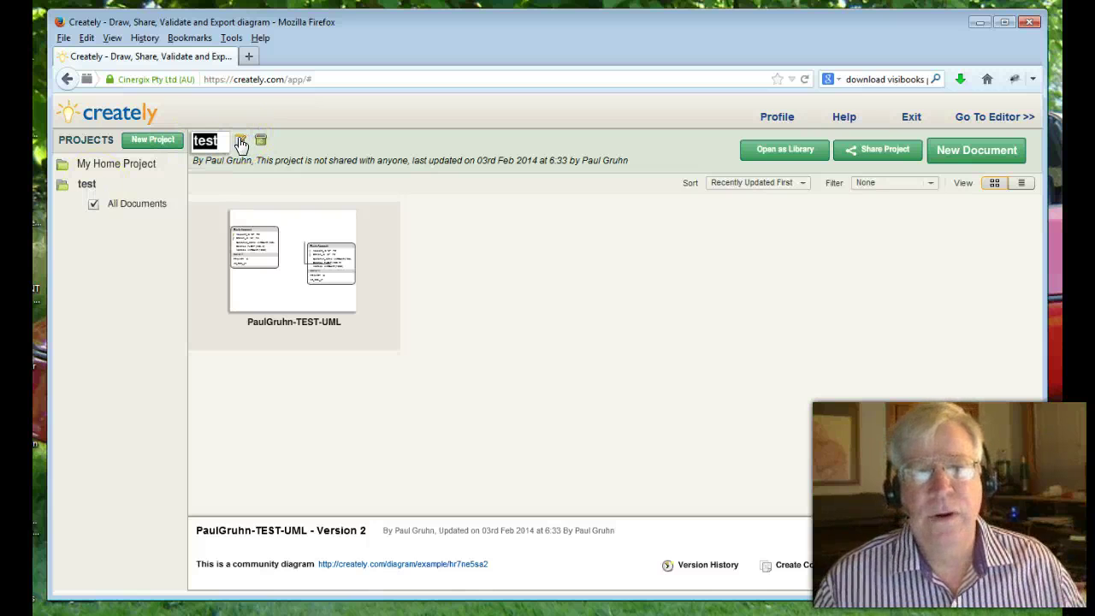
key(BackSpace)
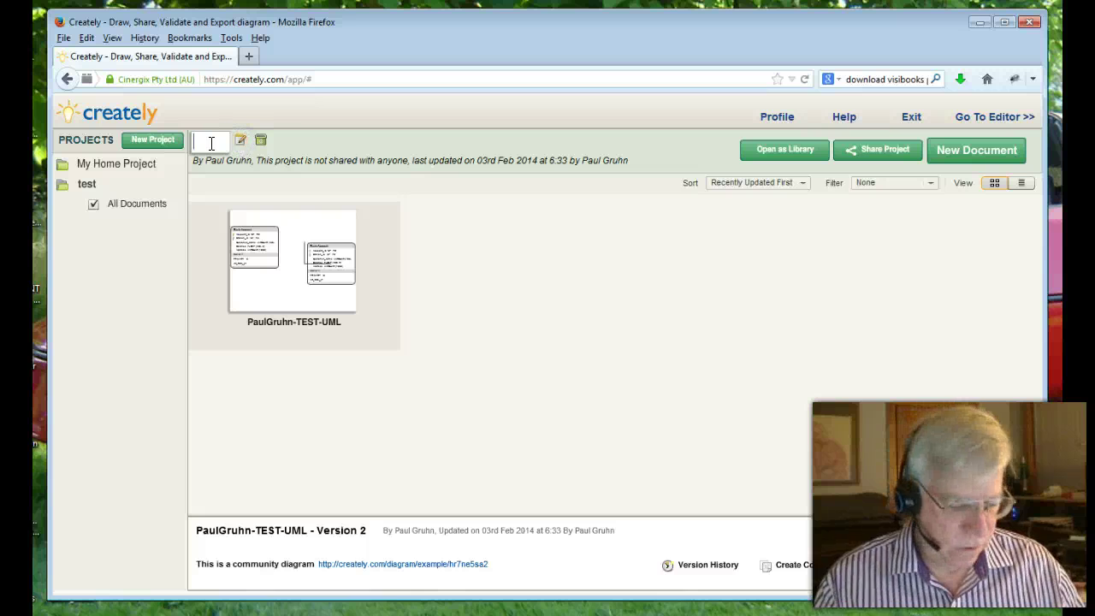
text(WO)
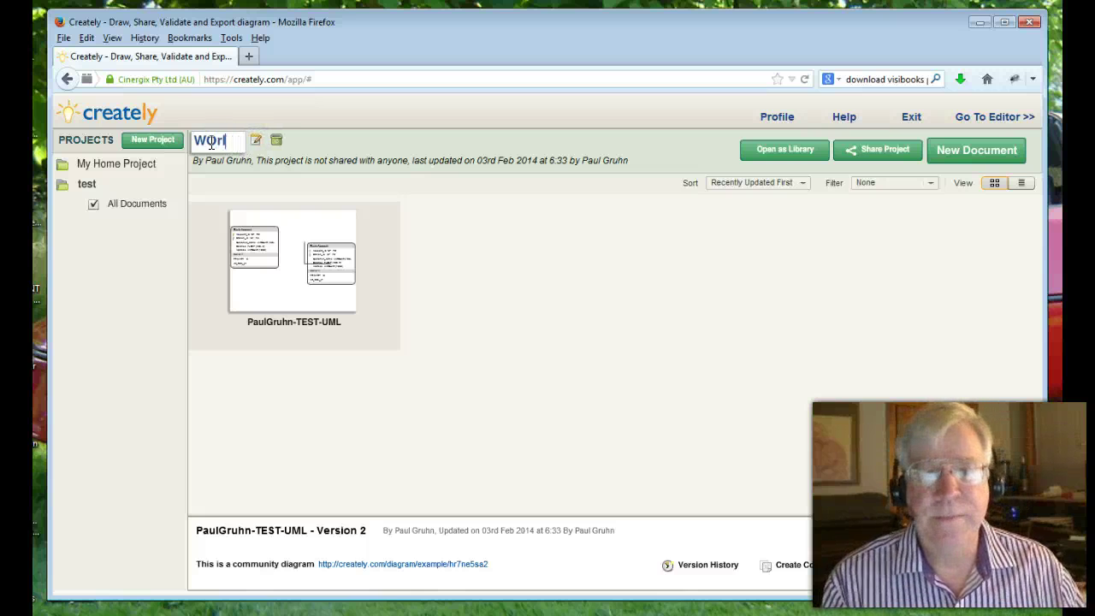
key(BackSpace)
text(orld)
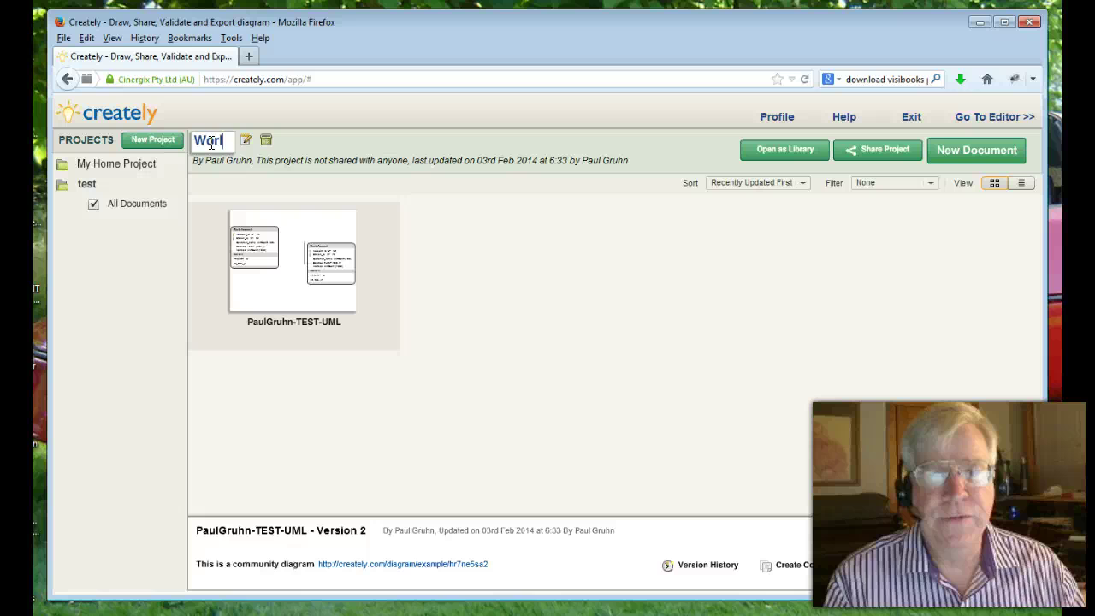
key(Return)
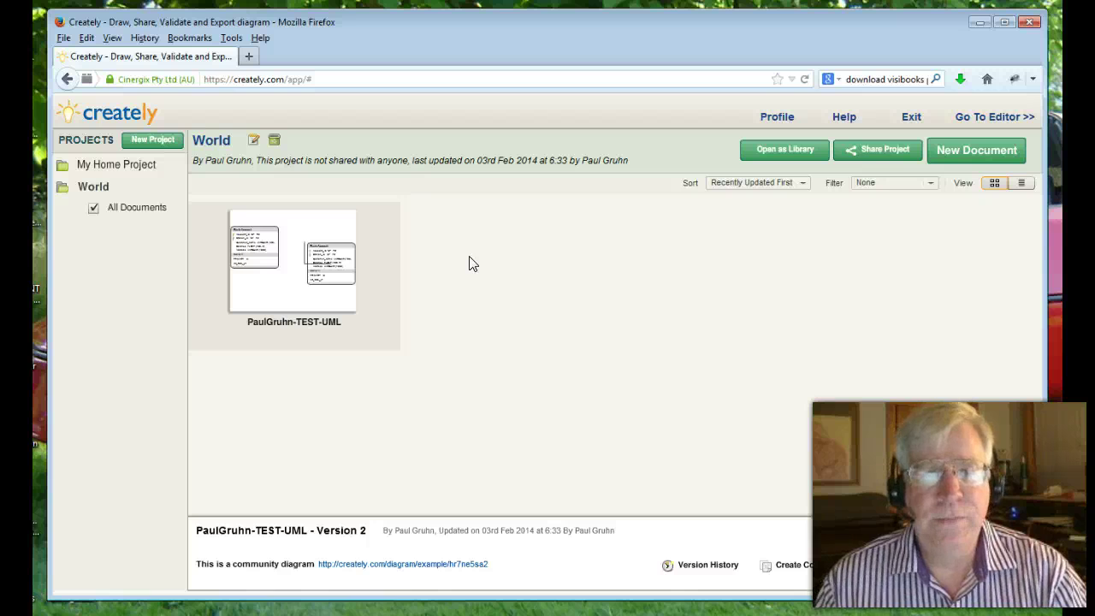
Step: Create a new blank diagram in the World project and look through the basic shapes
click(946, 154)
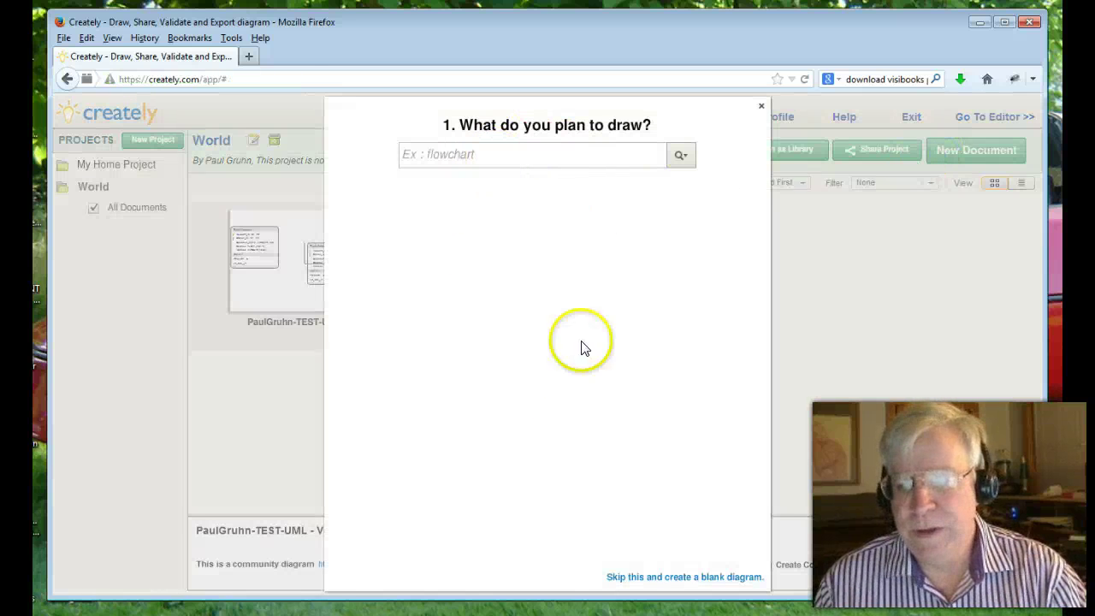
click(634, 580)
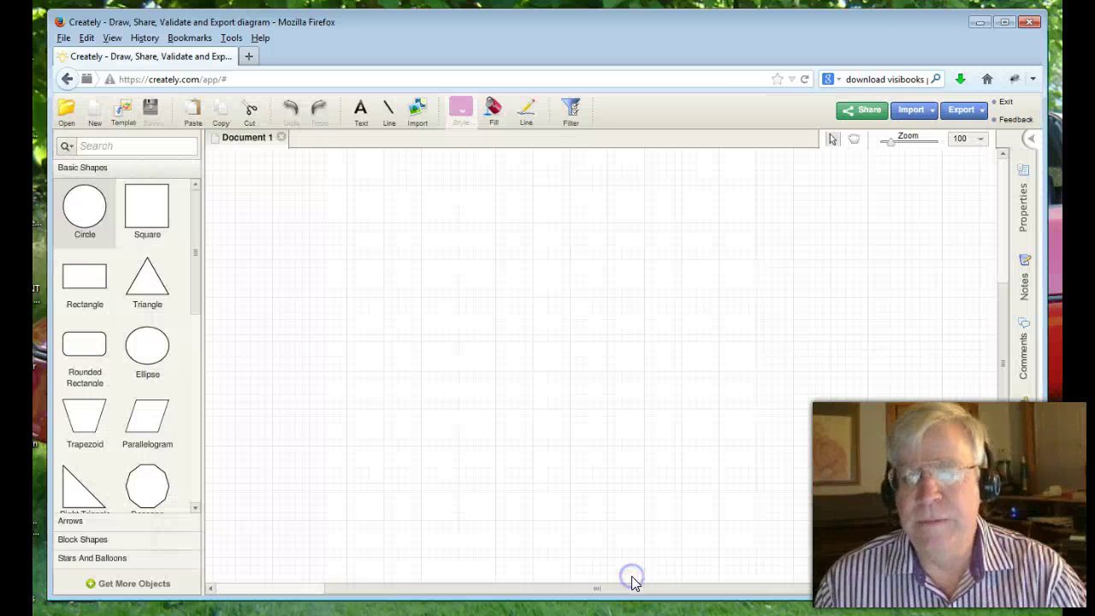
drag(192, 299, 200, 340)
click(196, 295)
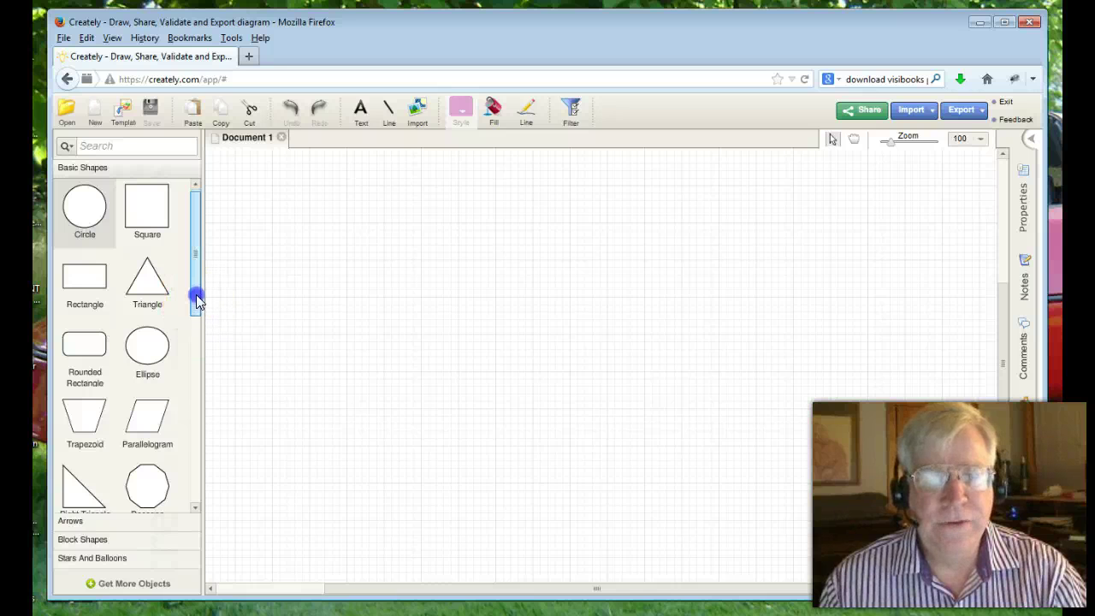
drag(195, 302, 163, 440)
scroll(157, 449, up, 5)
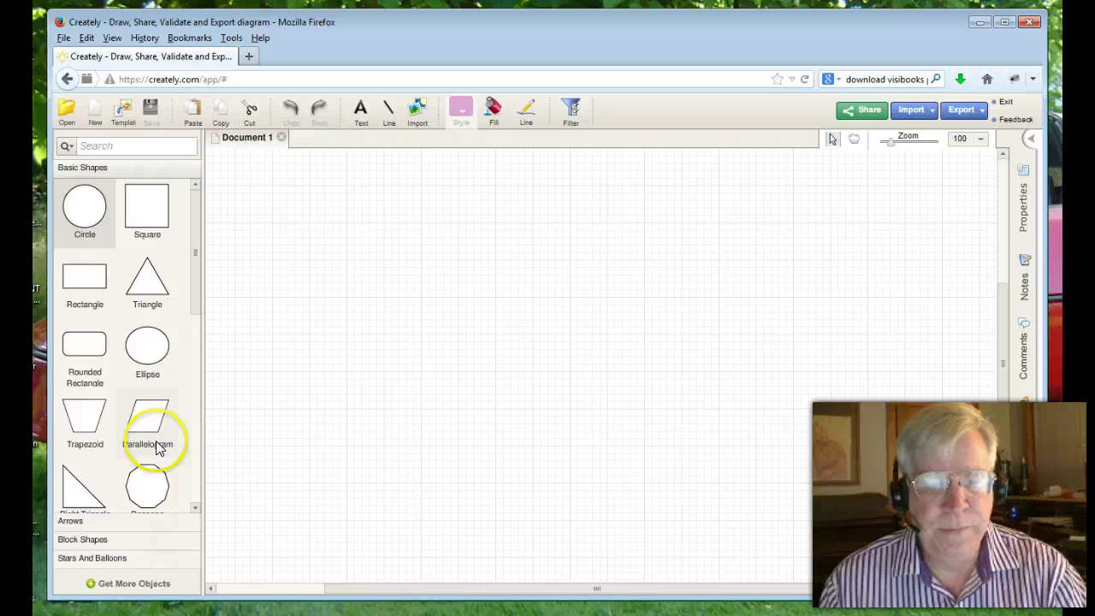
Step: Replace the Shapes object libraries with the Software library's Database Diagrams set
click(114, 586)
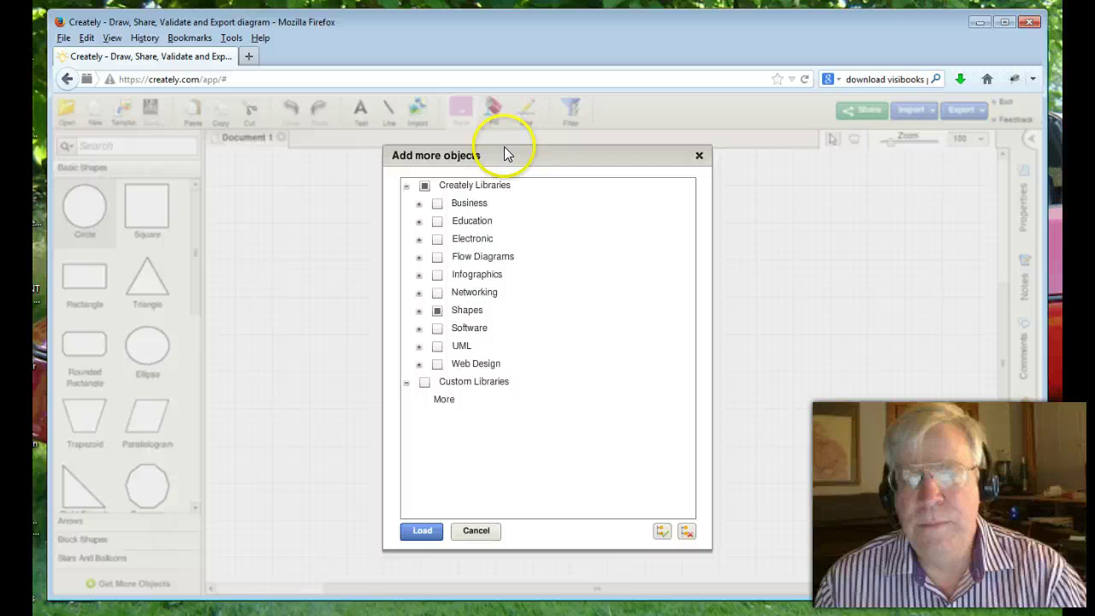
click(437, 311)
click(437, 311)
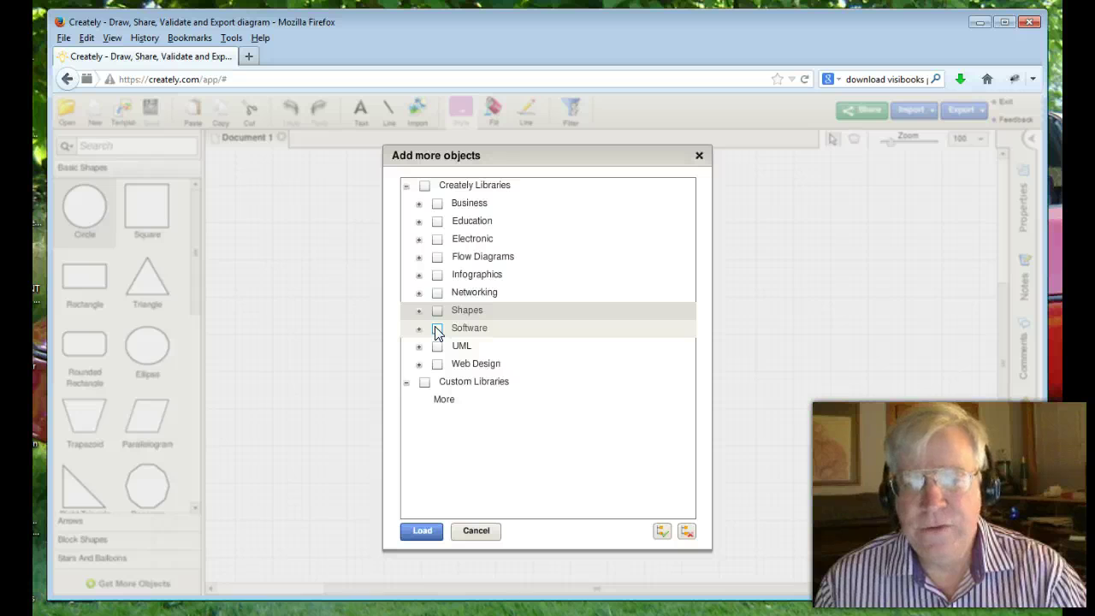
click(435, 329)
click(418, 329)
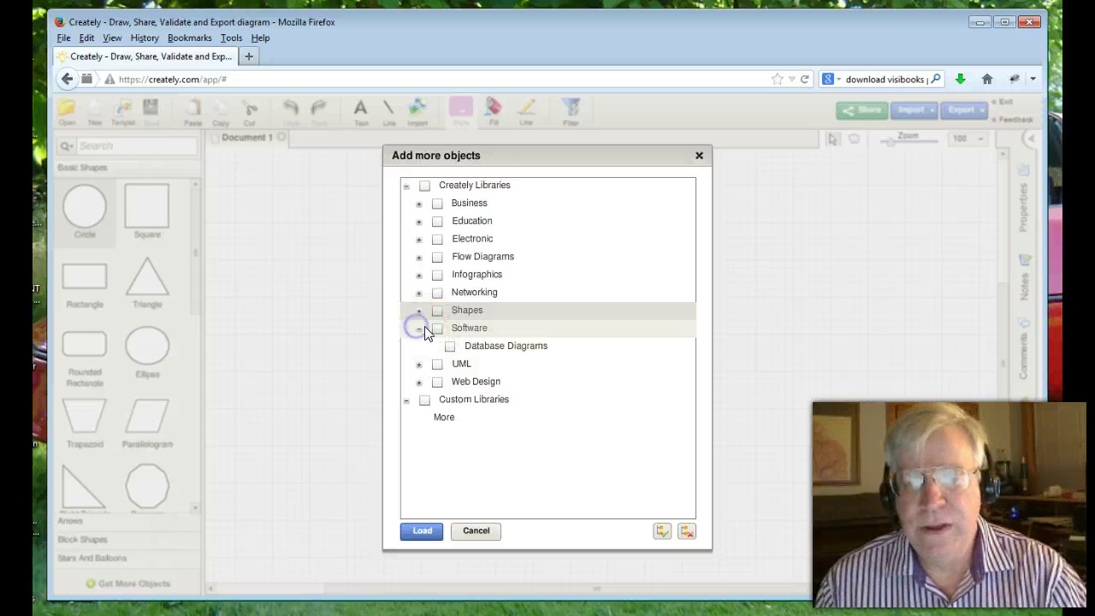
click(437, 329)
click(520, 349)
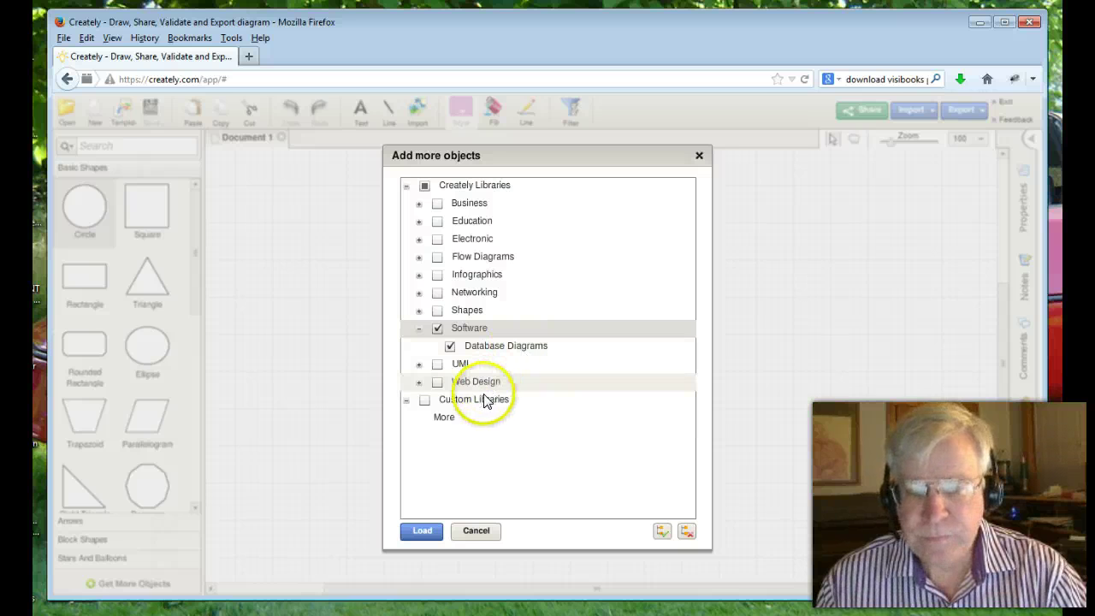
click(423, 531)
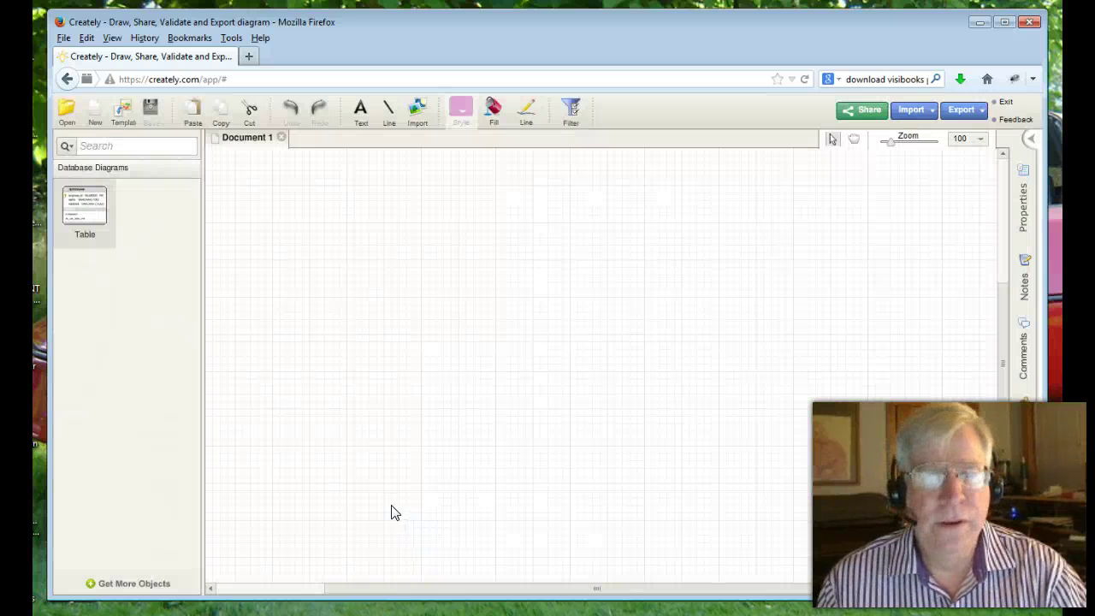
click(385, 500)
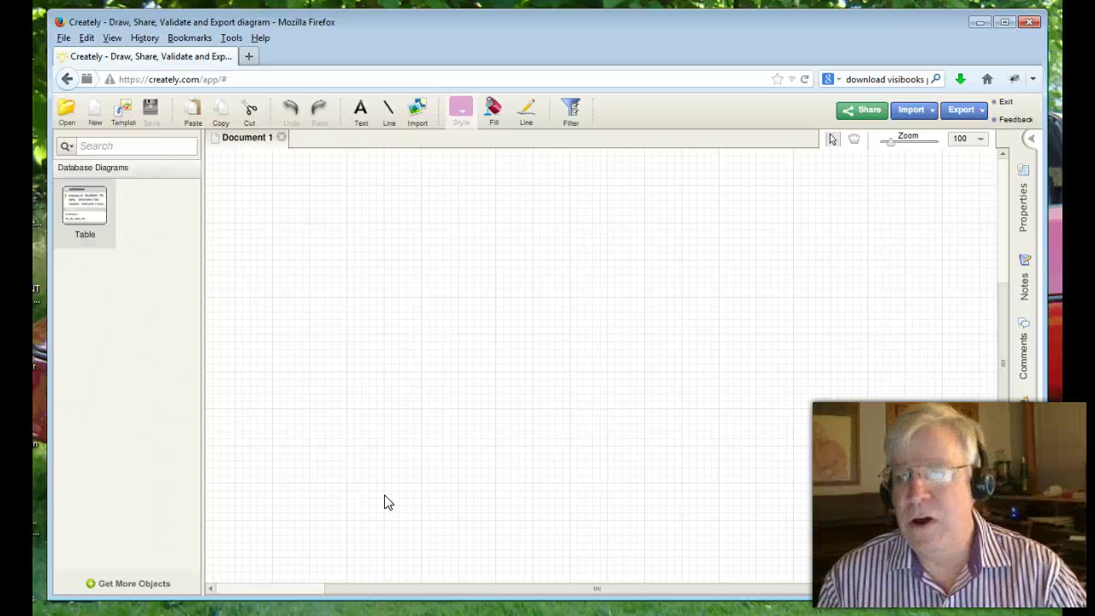
Step: Place four database tables on the canvas, arranged as two in an upper row and two in a lower row
click(98, 217)
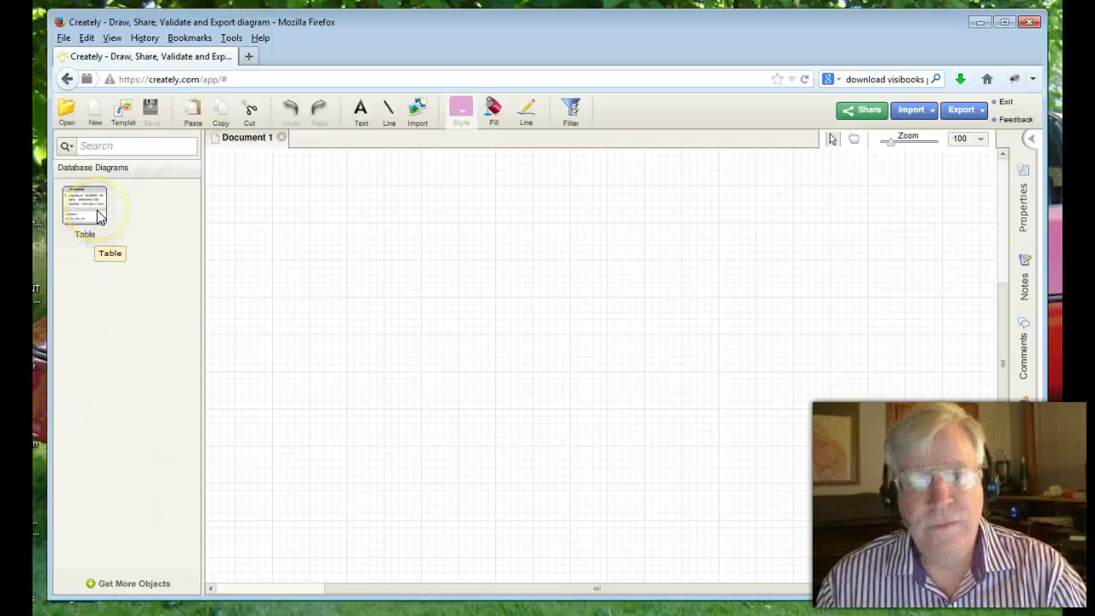
drag(98, 217, 299, 216)
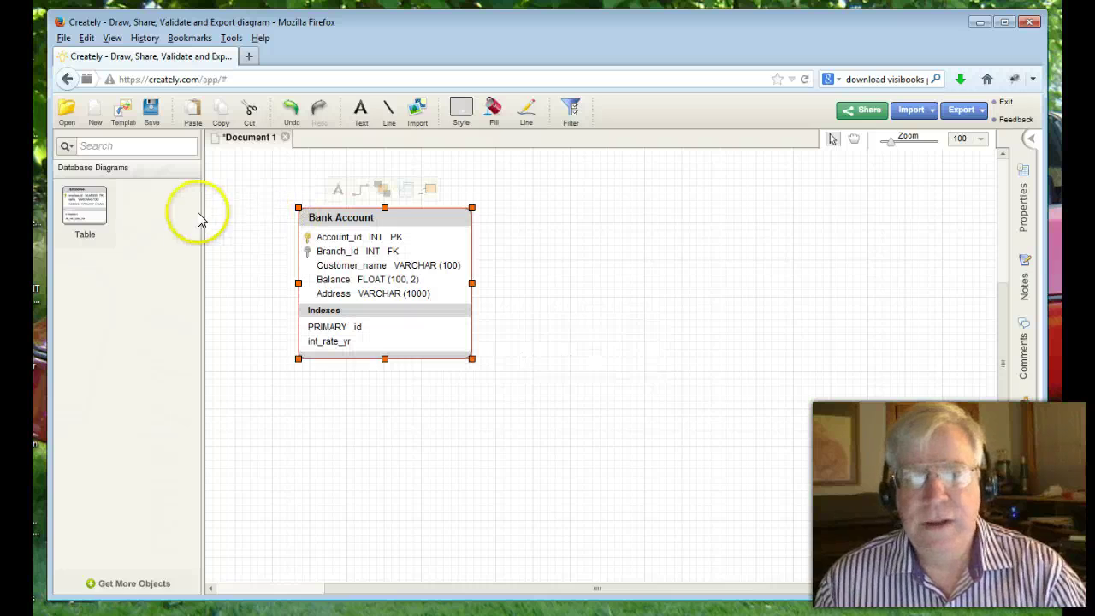
drag(370, 231, 329, 192)
drag(78, 222, 573, 244)
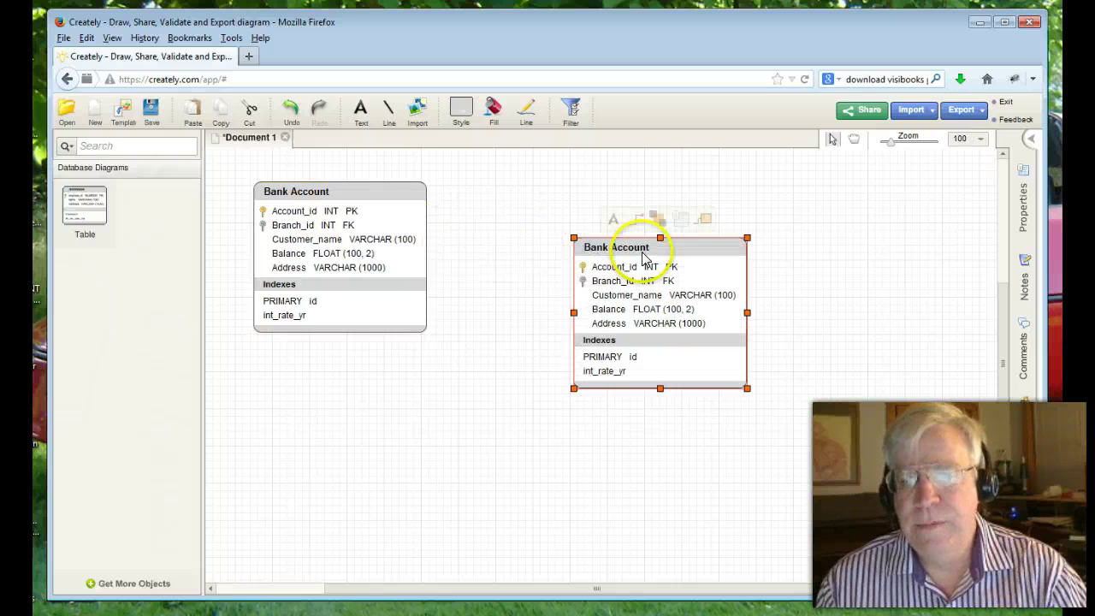
drag(641, 247, 589, 195)
drag(86, 220, 346, 410)
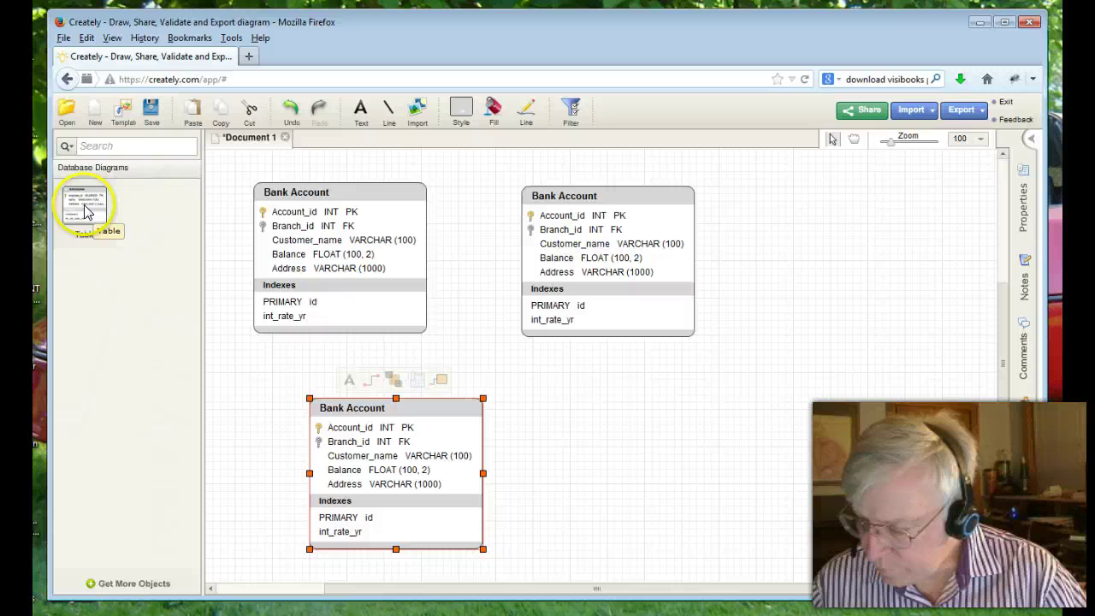
drag(86, 213, 634, 392)
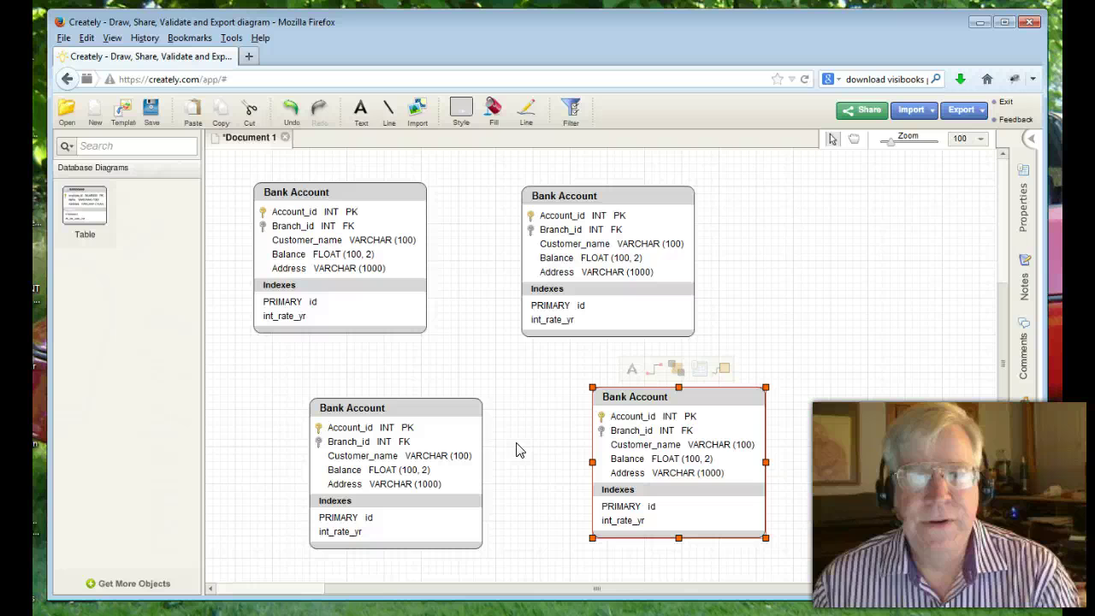
Step: Rename the upper-left table Contintents in its table data, keeping the separator line directly below the title
click(307, 198)
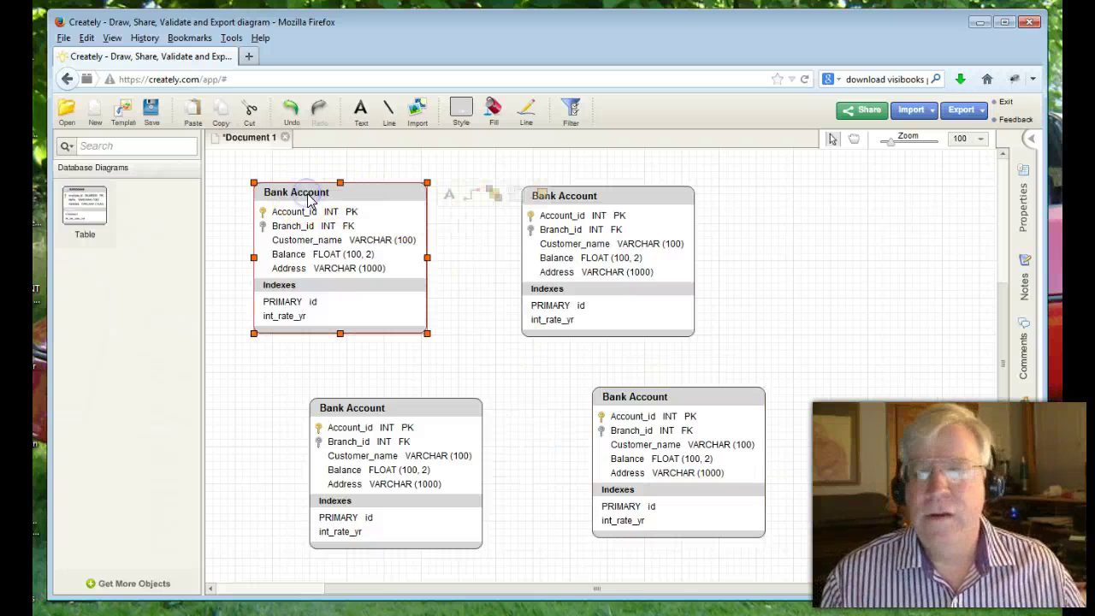
click(588, 225)
click(362, 251)
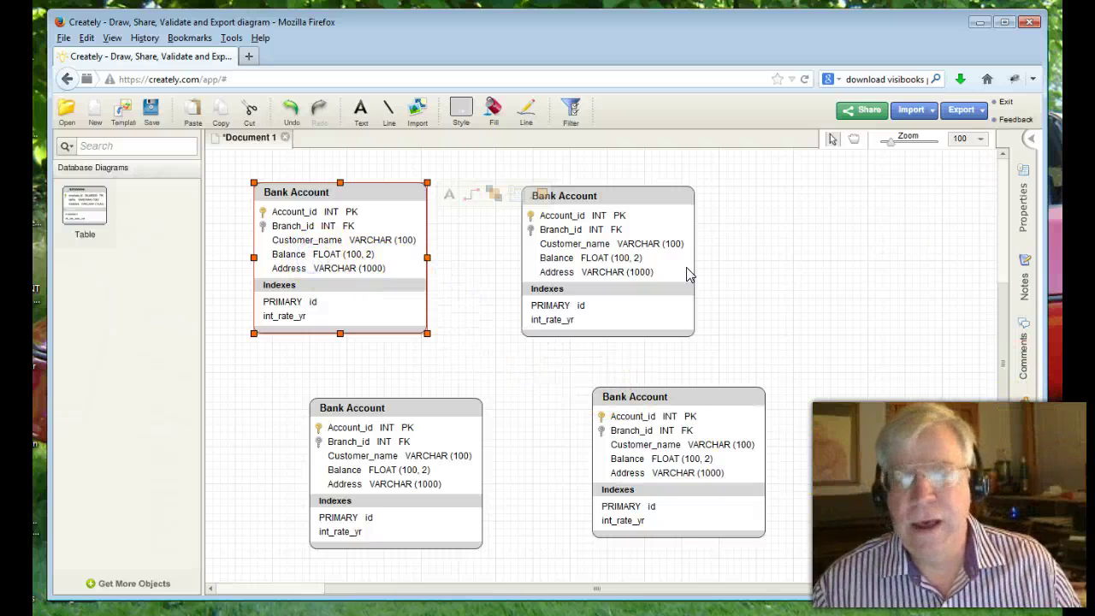
click(1025, 215)
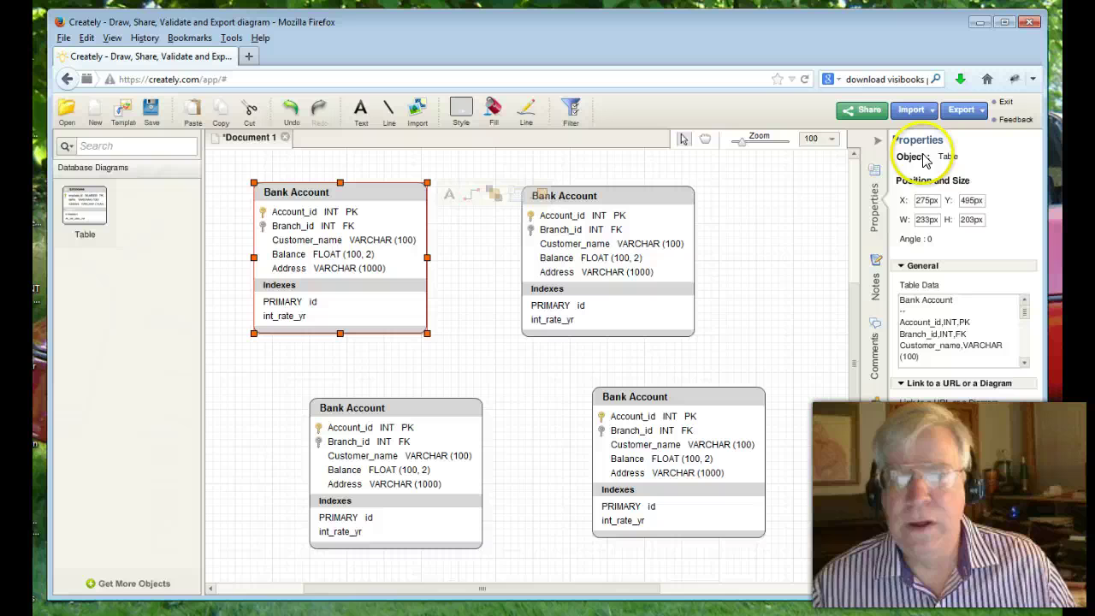
right_click(321, 197)
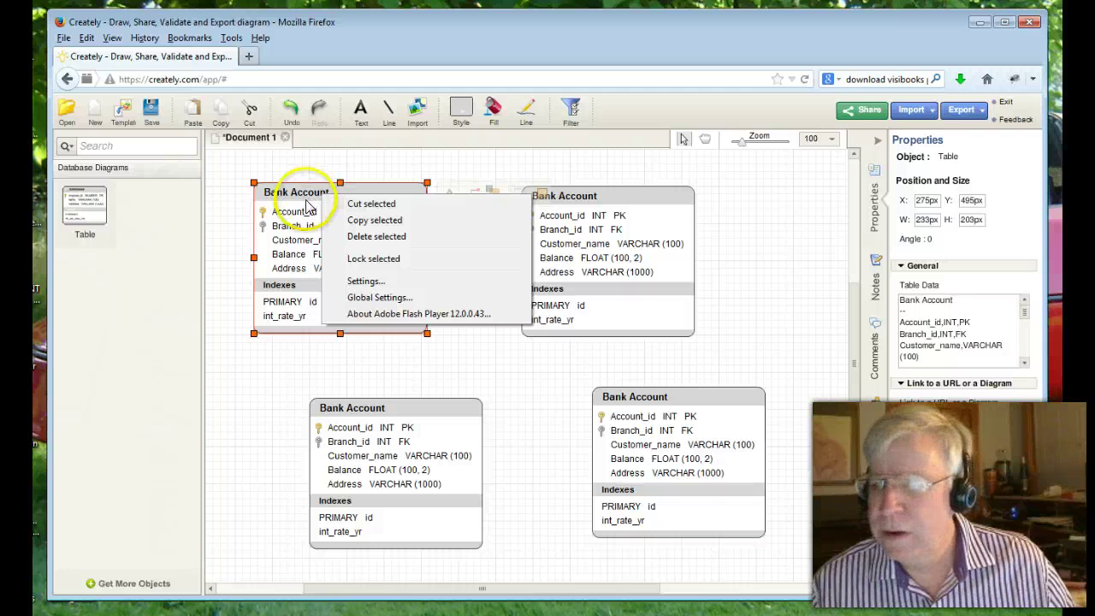
click(306, 202)
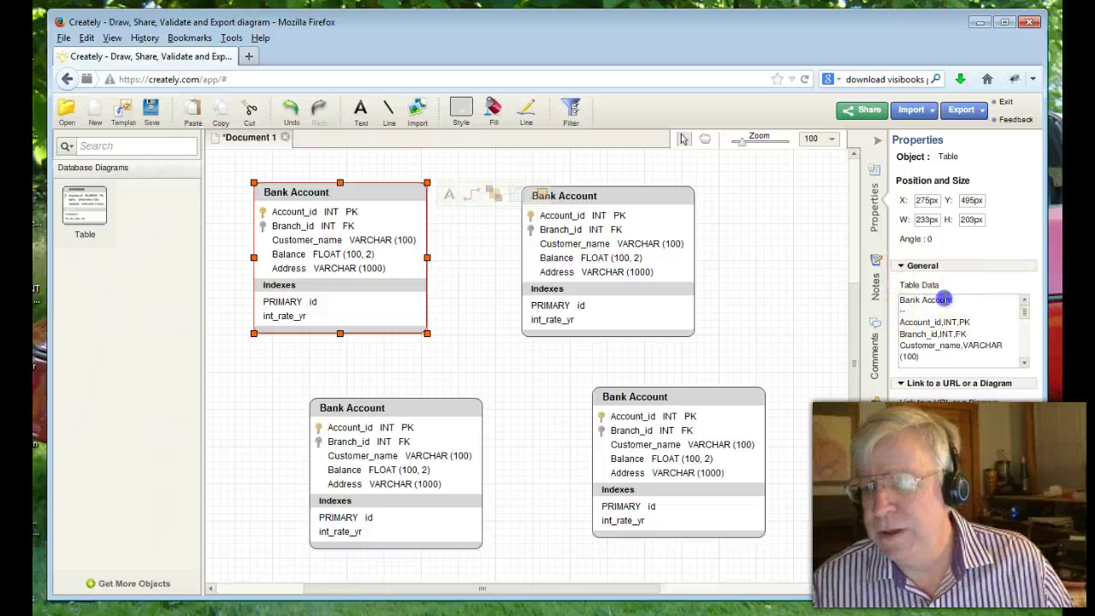
drag(969, 302, 874, 299)
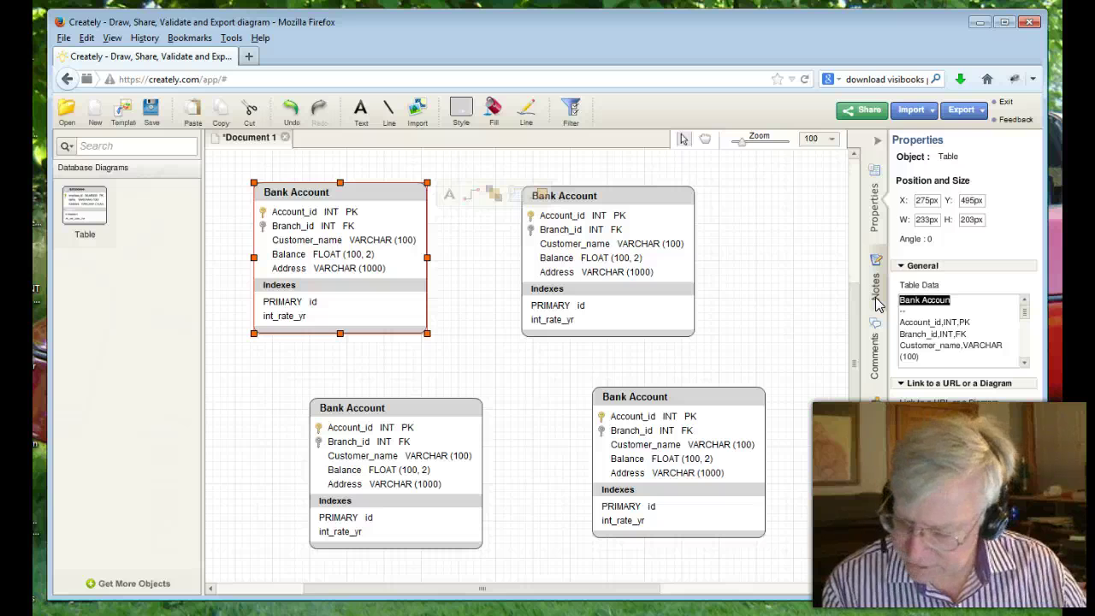
text(Contintents)
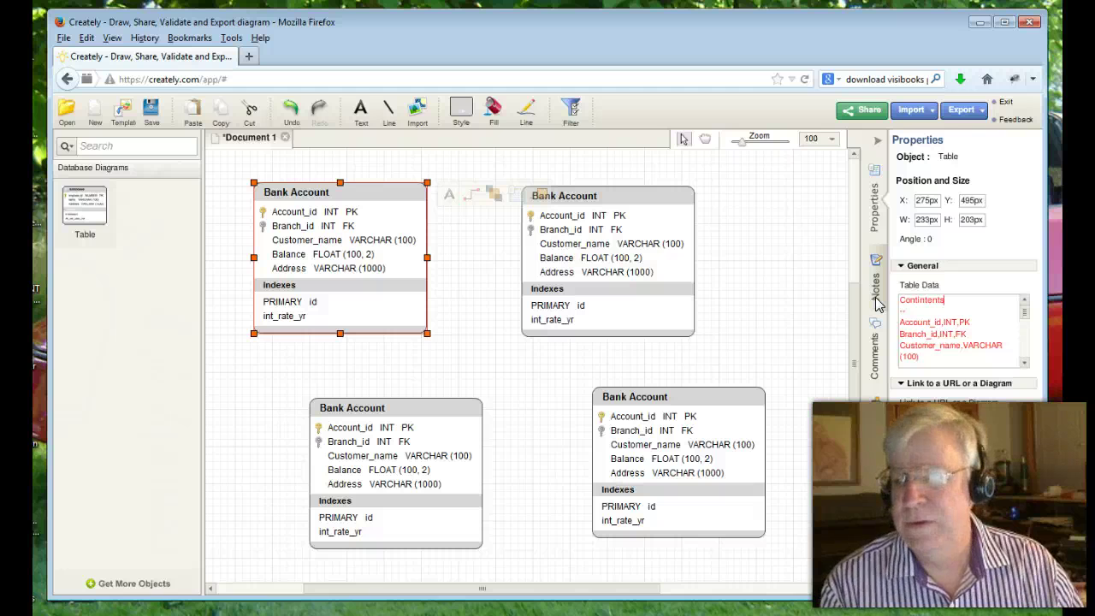
key(Return)
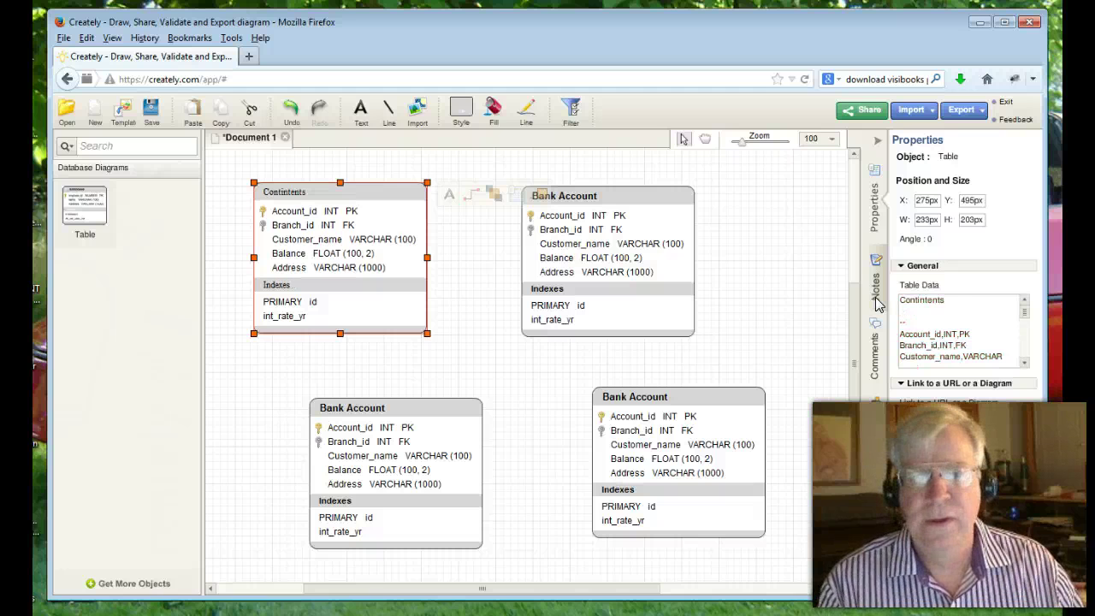
key(BackSpace)
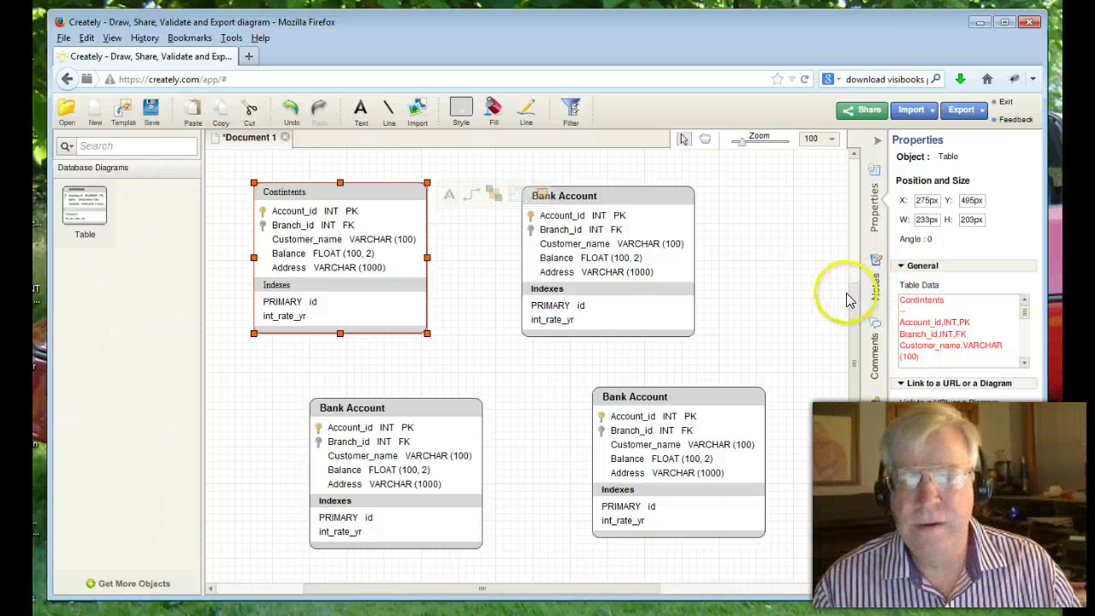
Step: Rename the upper-right table Country and the lower-left table CountryLanguage in their table data
click(586, 201)
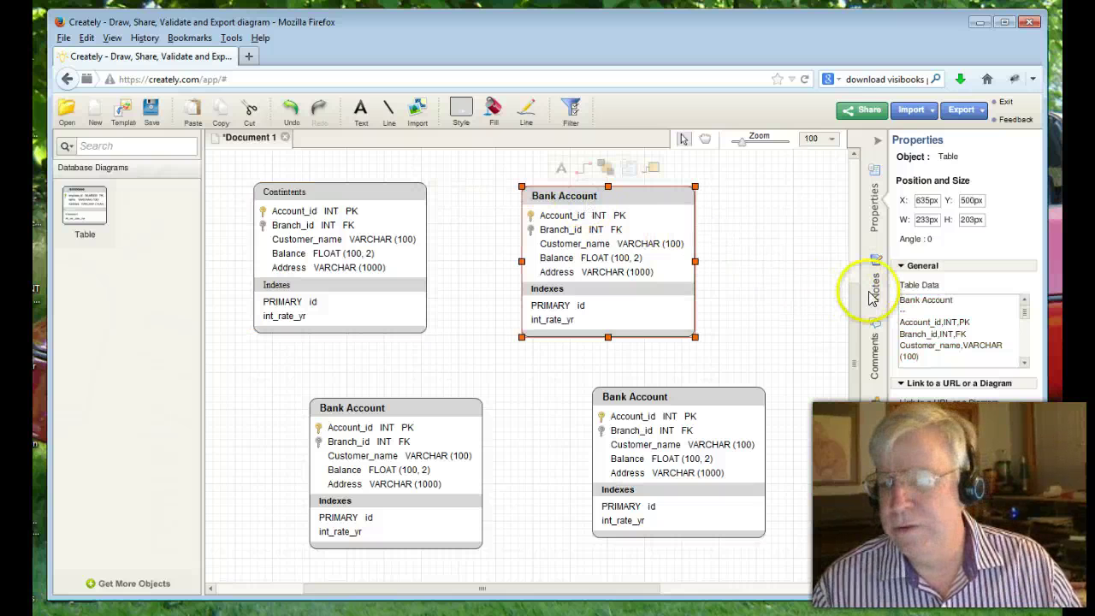
click(893, 299)
drag(893, 300, 948, 300)
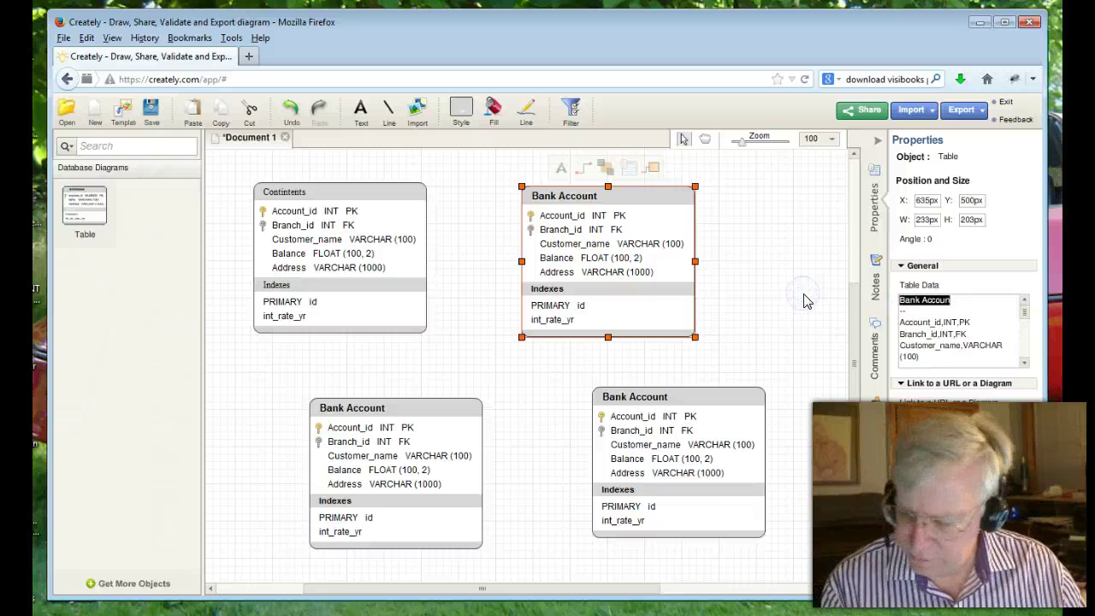
text(Country)
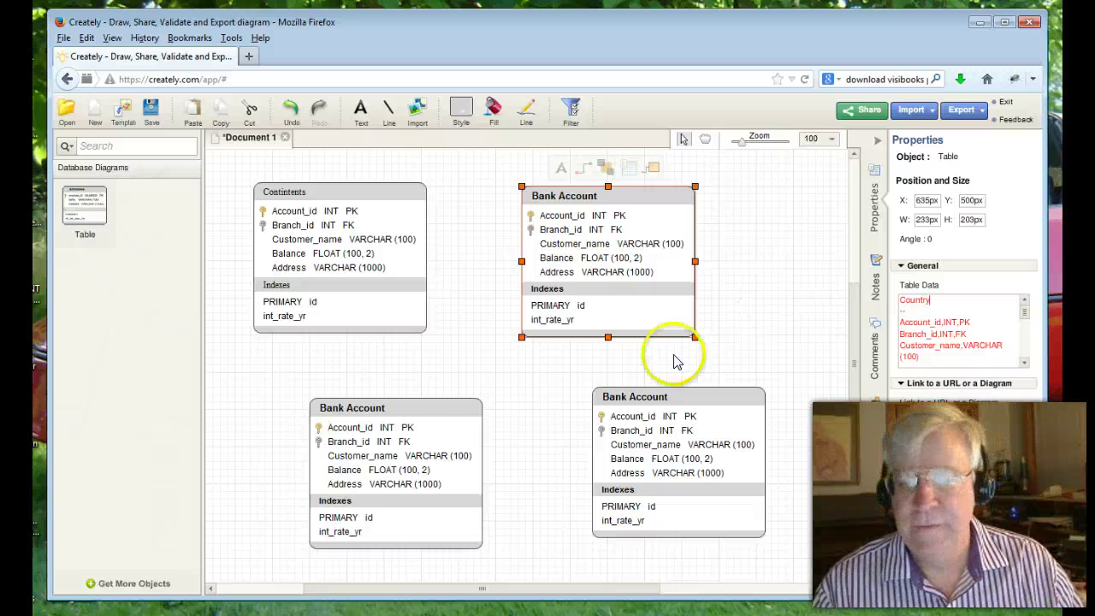
click(361, 429)
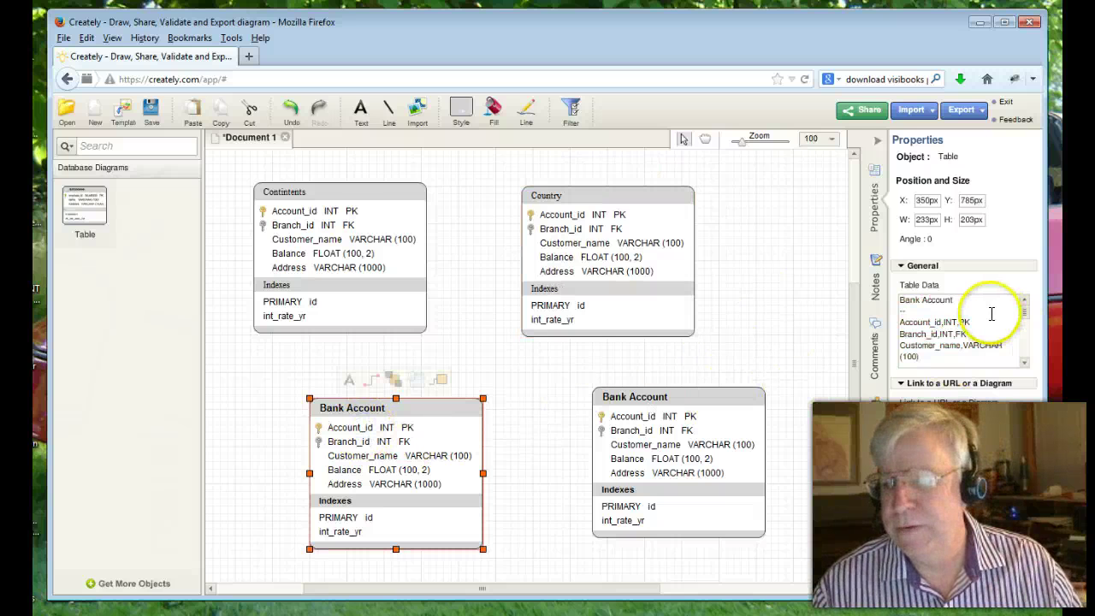
drag(975, 300, 809, 301)
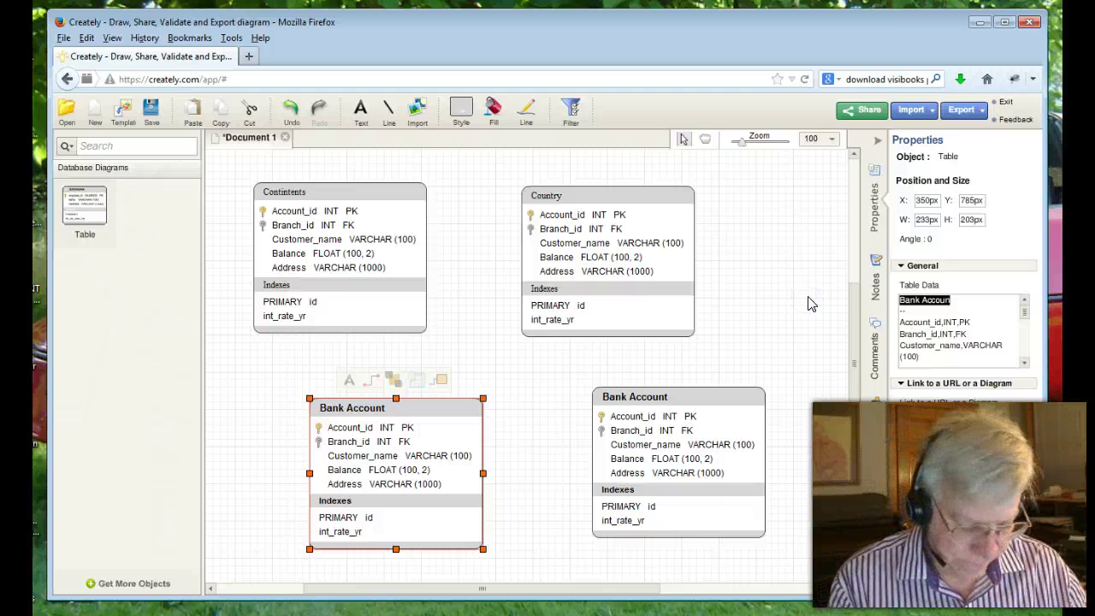
text(CountryLanguage)
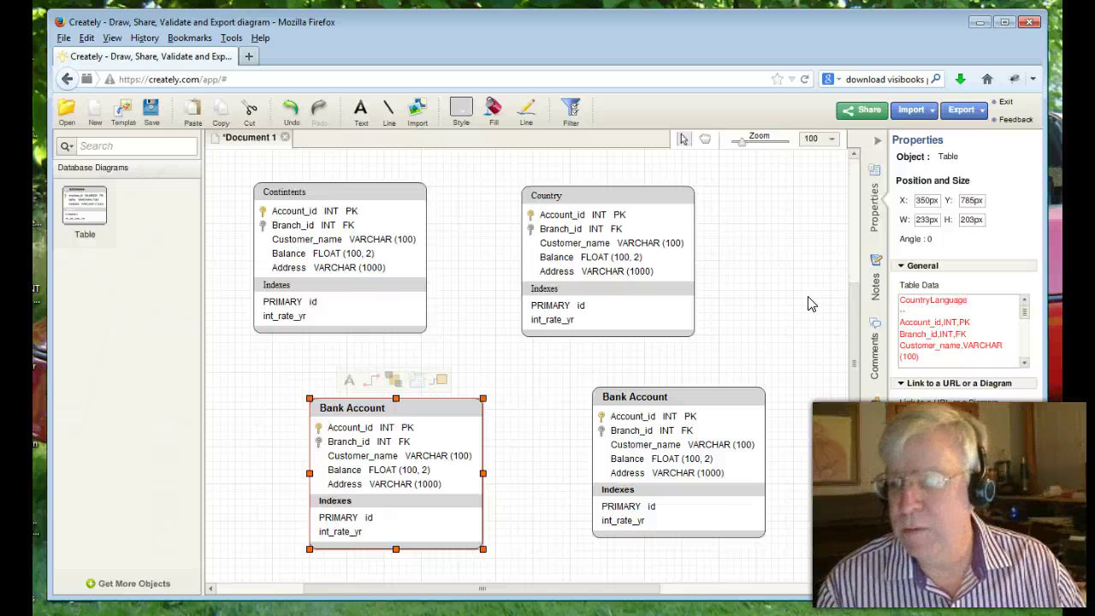
Step: Rename the lower-right table State_Province in its table data
click(663, 399)
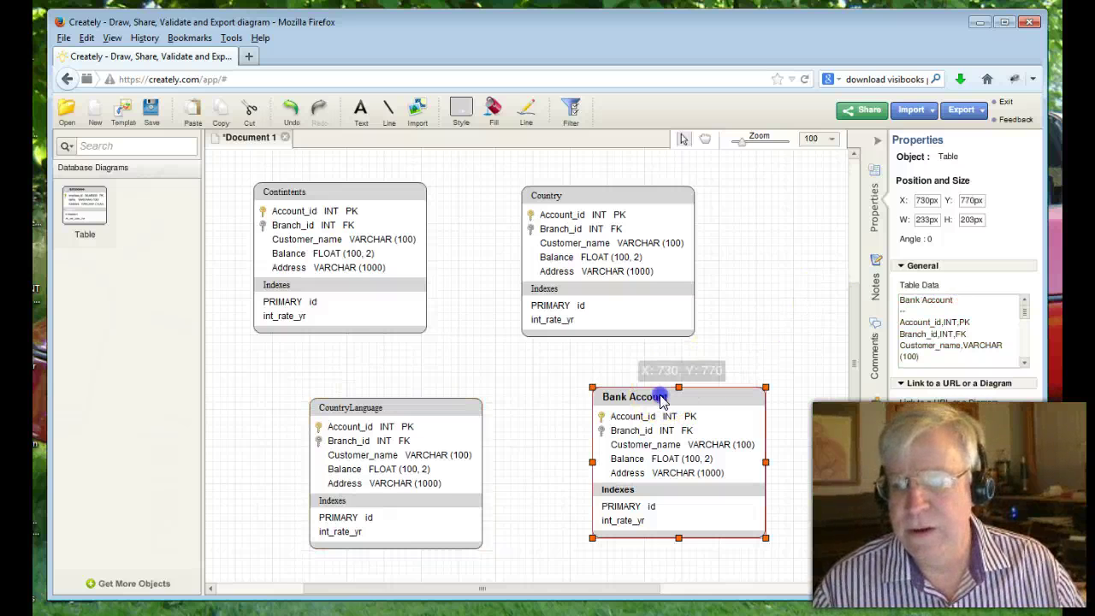
click(956, 299)
drag(957, 299, 809, 299)
text(State_Province)
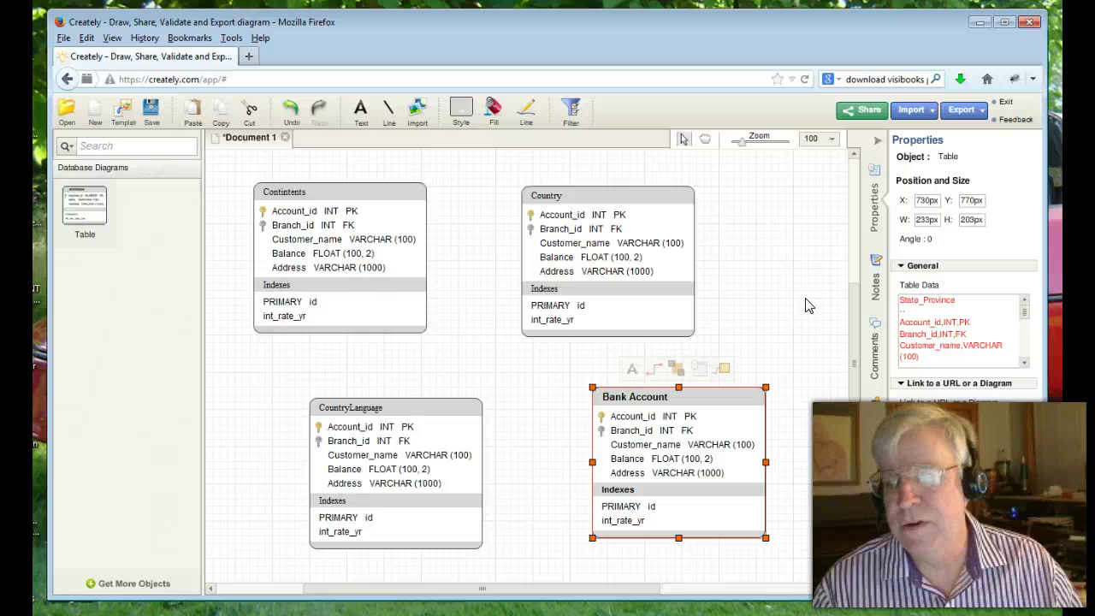
click(797, 317)
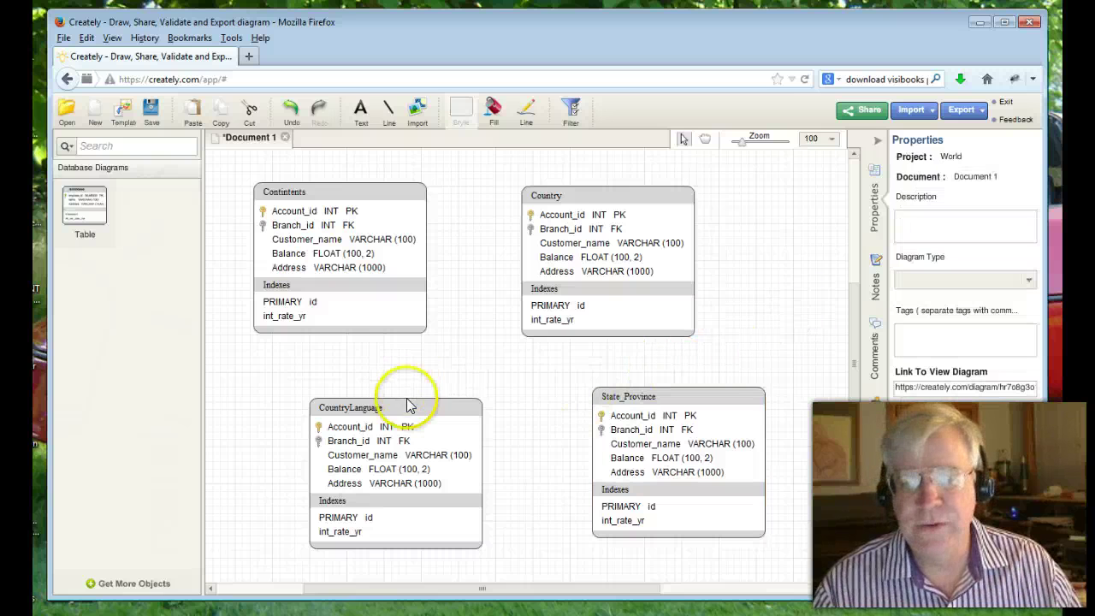
Step: Shift the CountryLanguage and State_Province tables up and to the left, and place a fifth table to the right of State_Province
drag(408, 405, 345, 376)
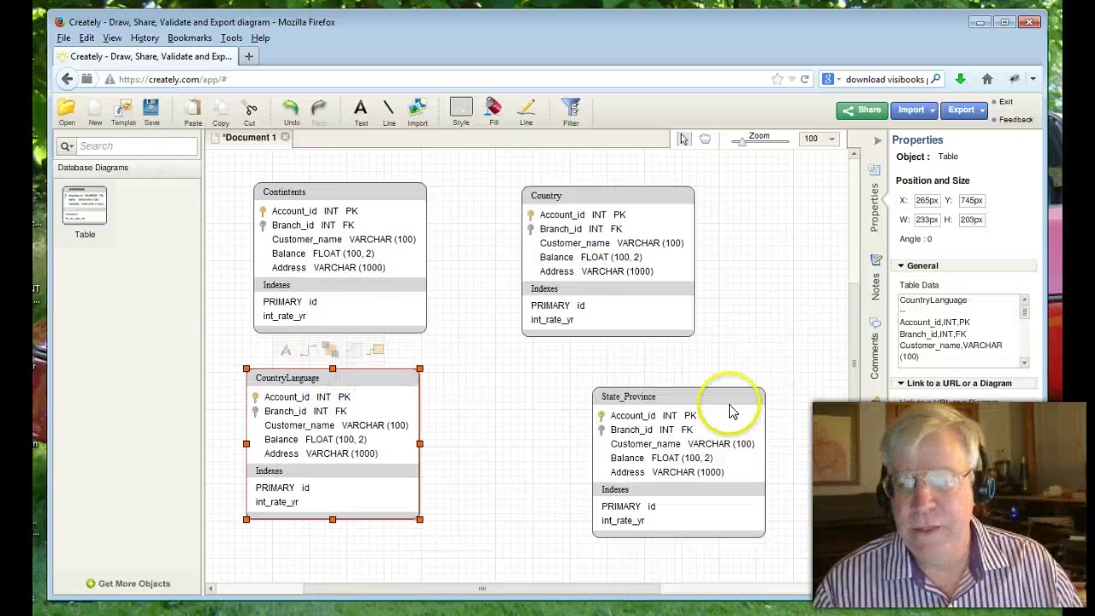
drag(731, 412, 613, 393)
drag(86, 220, 720, 390)
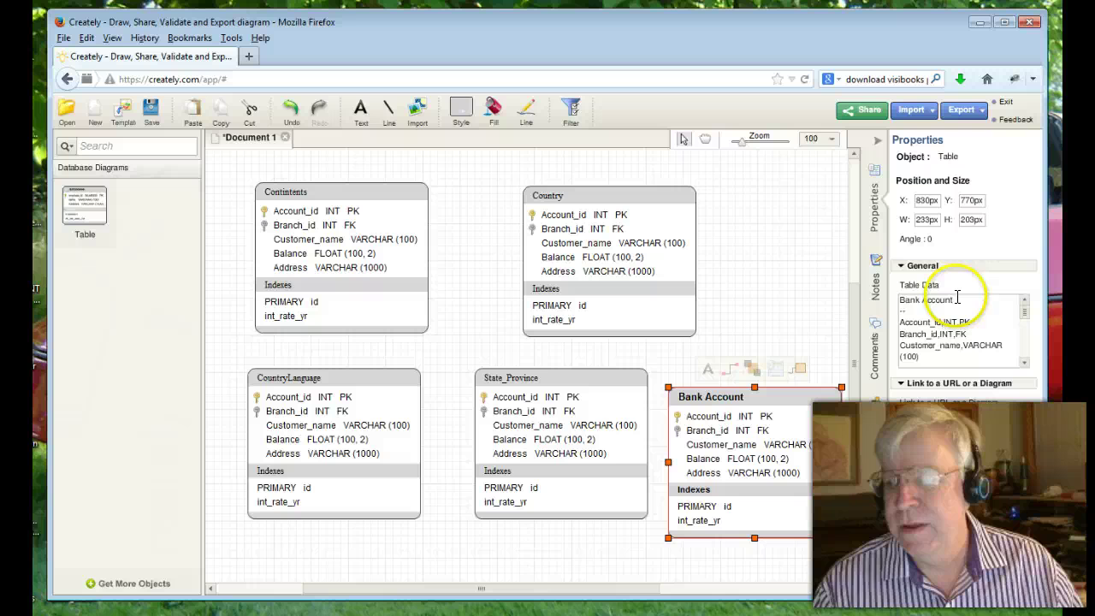
Step: Rename the fifth table City in its table data
drag(956, 299, 842, 298)
text(Cl)
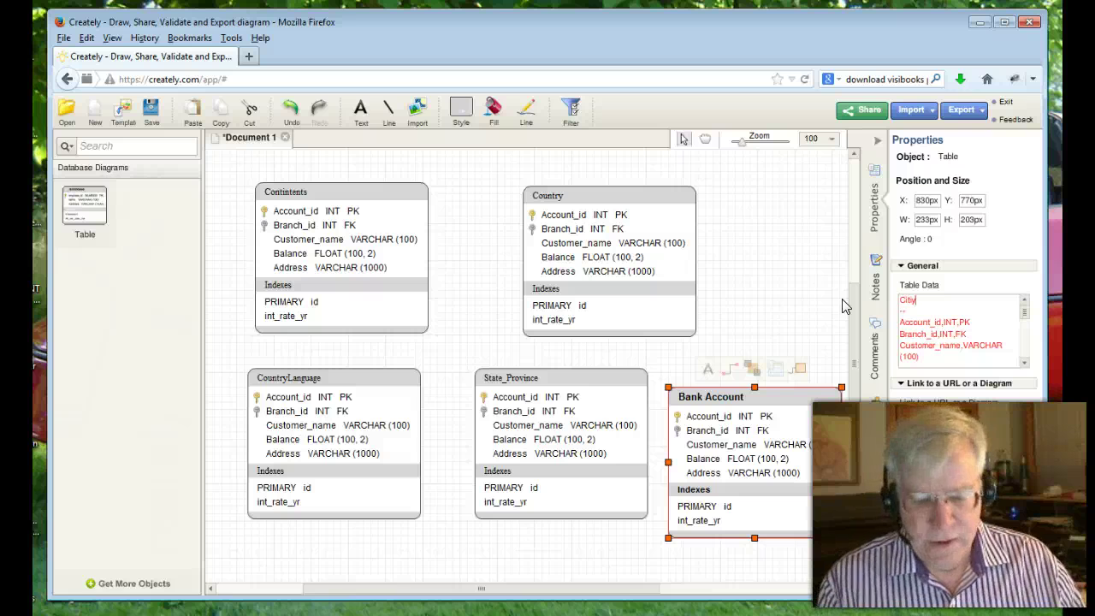
text(tiy)
key(Return)
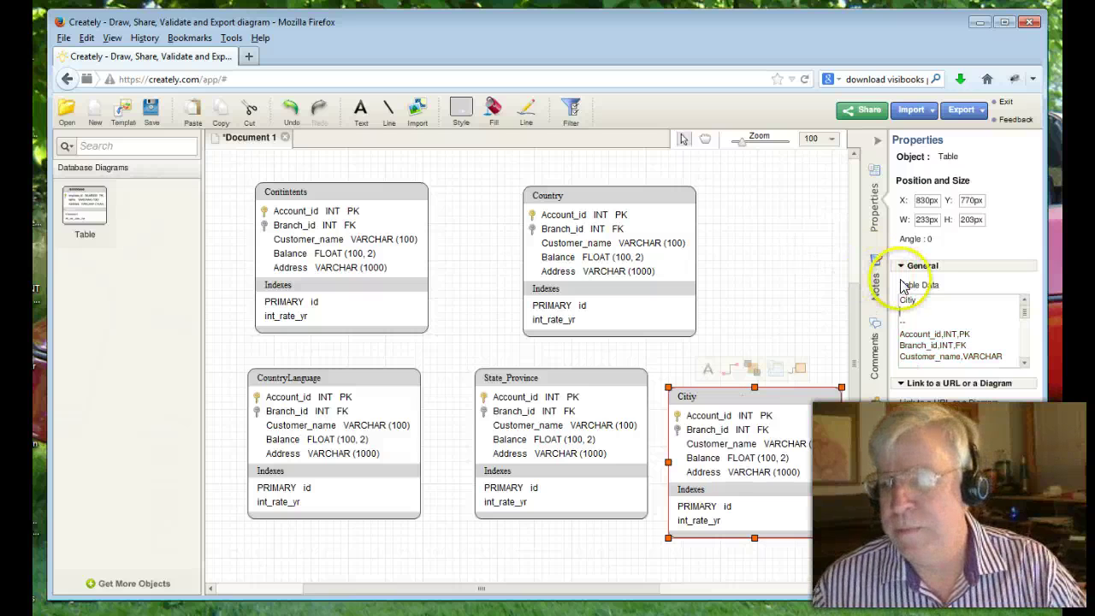
click(925, 296)
key(BackSpace)
key(BackSpace)
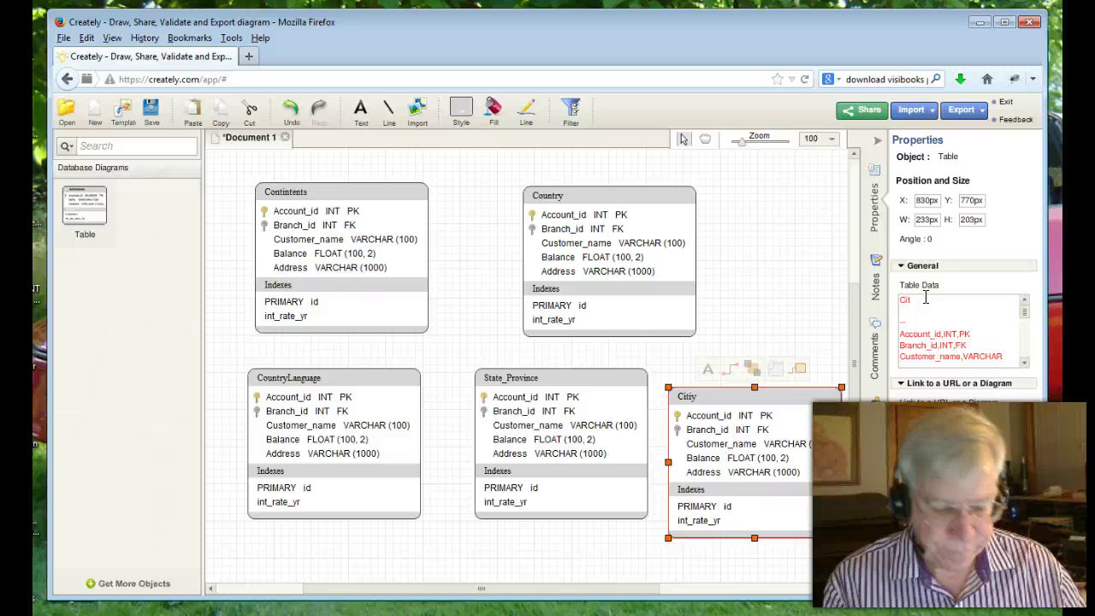
click(762, 273)
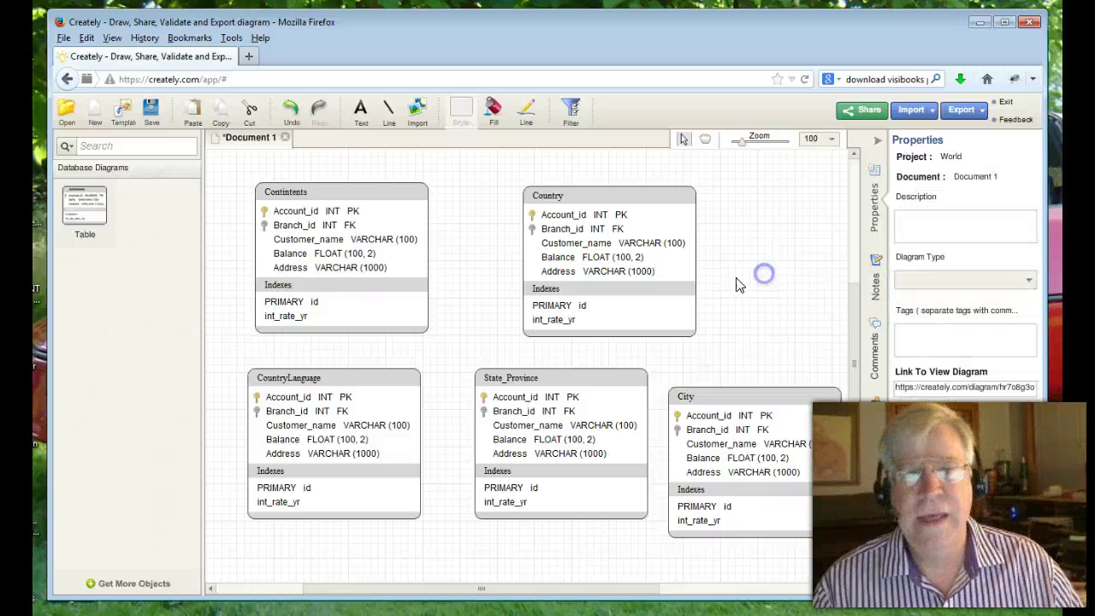
Step: Save the diagram as a Database Diagrams document named with the author's full name followed by -WORLD-UML
click(151, 111)
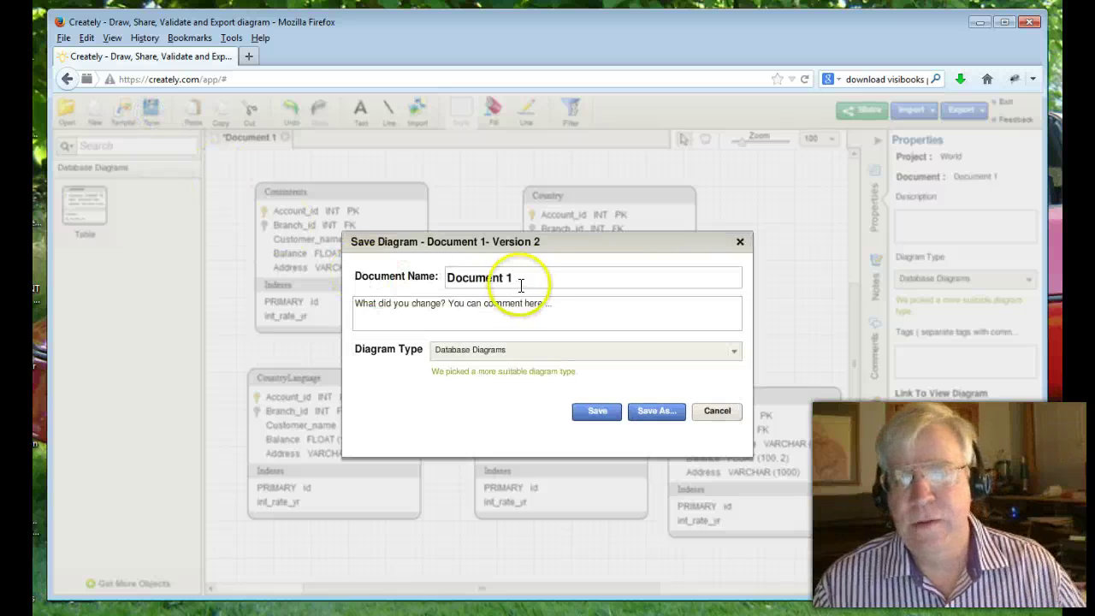
drag(519, 283, 368, 282)
text(PaulGruhn-WORLD-UML)
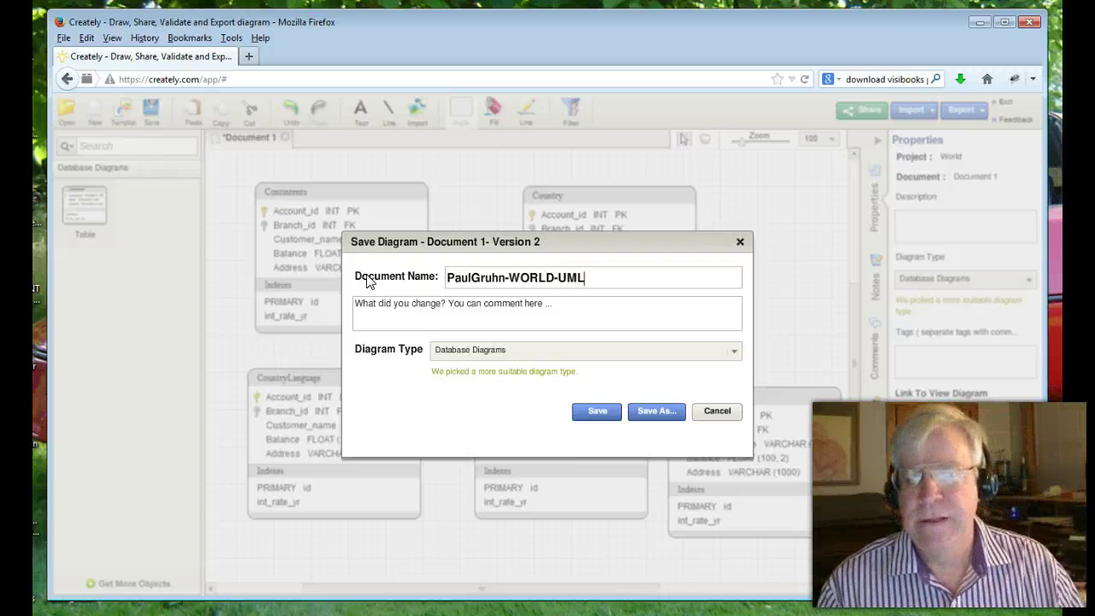
click(597, 410)
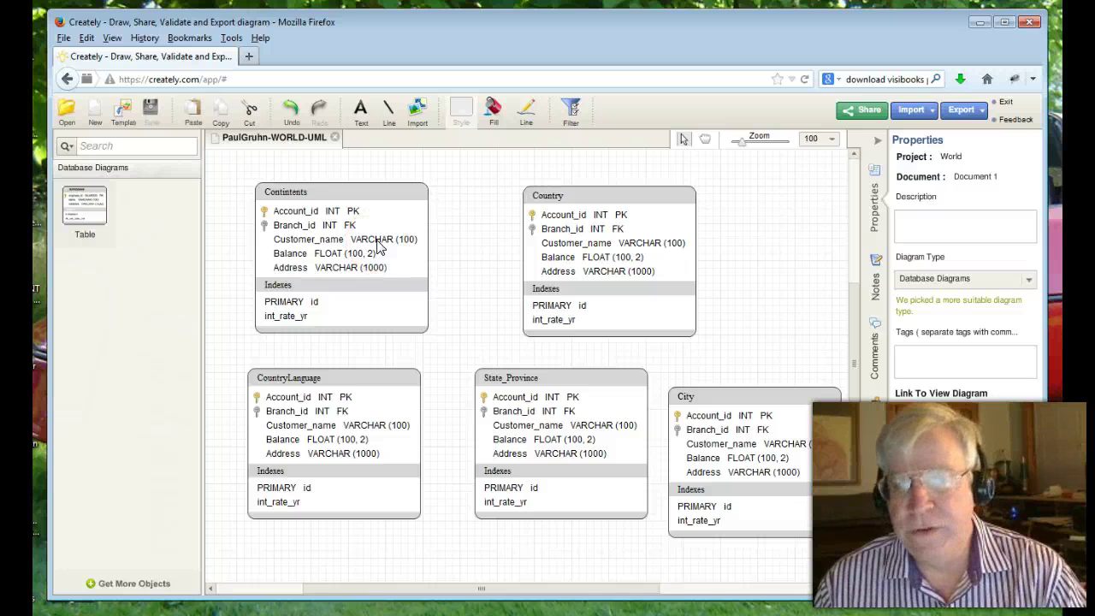
Step: Connect the Country table to the Contintents table with a relationship line
click(530, 224)
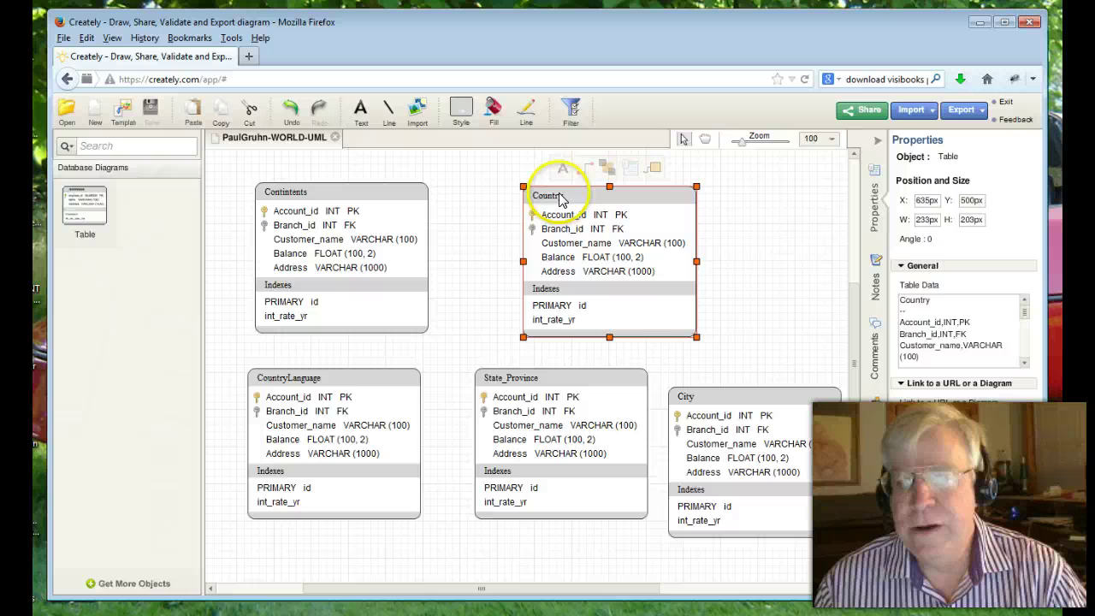
drag(602, 169, 425, 240)
click(391, 242)
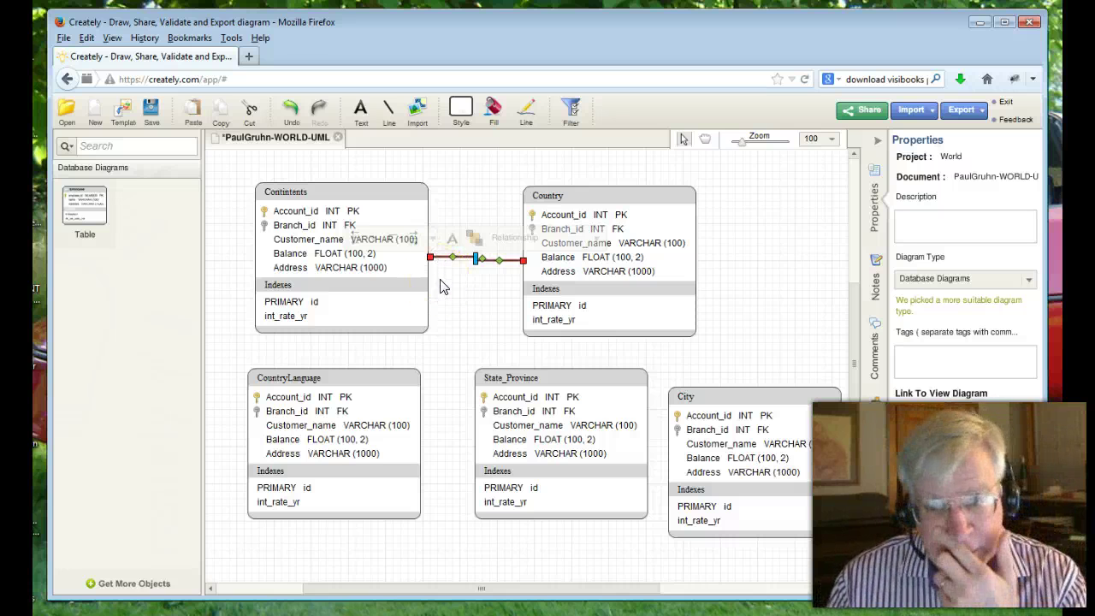
Step: Nudge the State_Province table slightly left and the City table to about X 820, Y 755 px, and save the diagram
mouse_move(534, 377)
mouse_down()
mouse_move(548, 373)
mouse_move(537, 382)
mouse_up()
drag(727, 396, 726, 385)
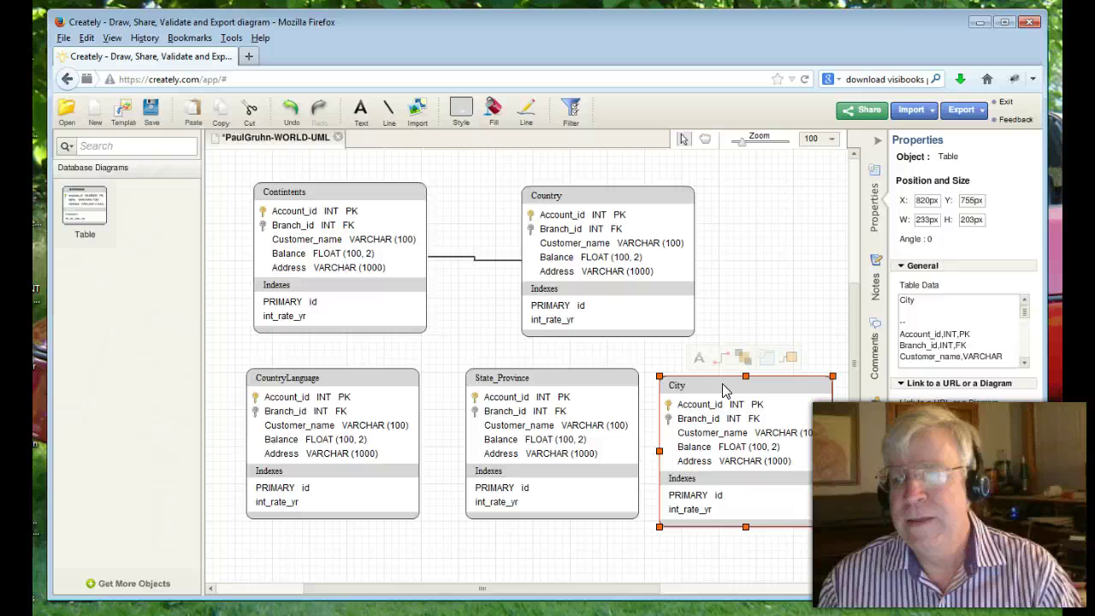
click(151, 109)
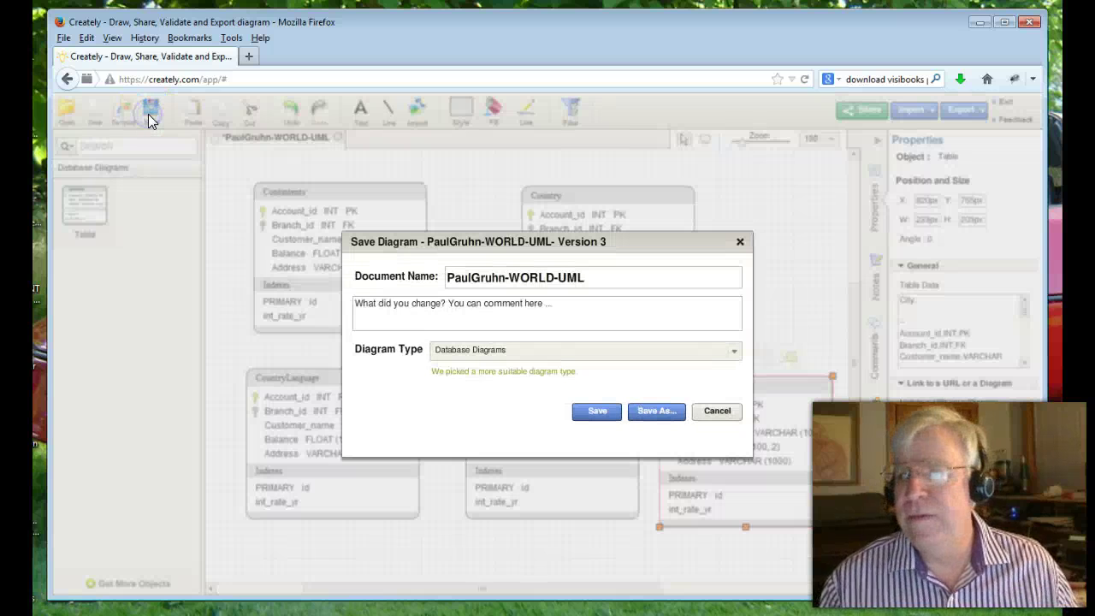
click(590, 410)
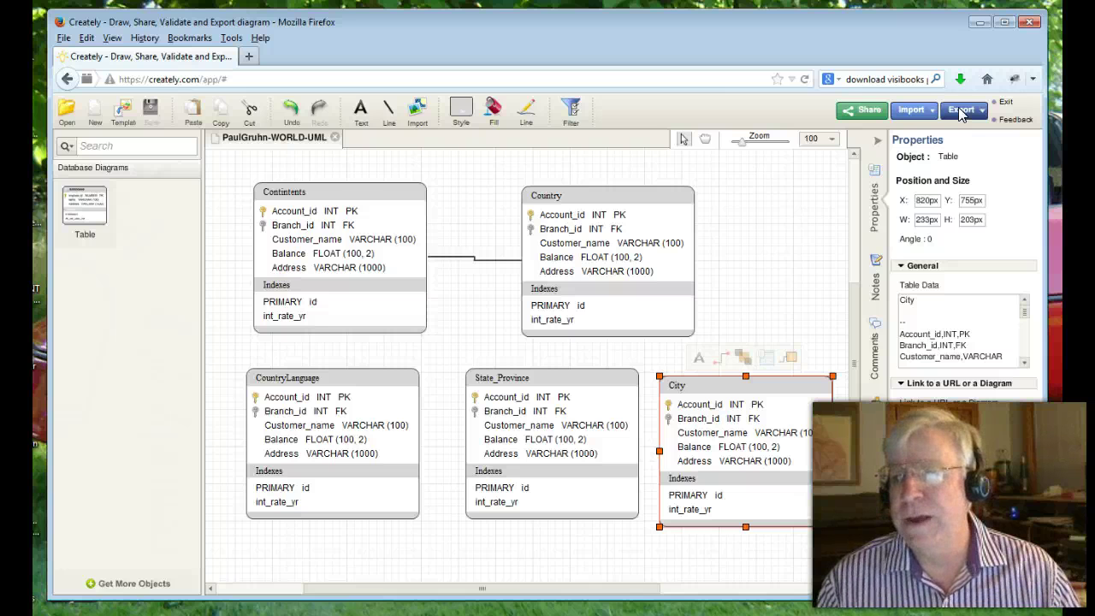
Step: Export only the diagram area as a PDF at original size and save it to the Desktop under the suggested file name
click(960, 111)
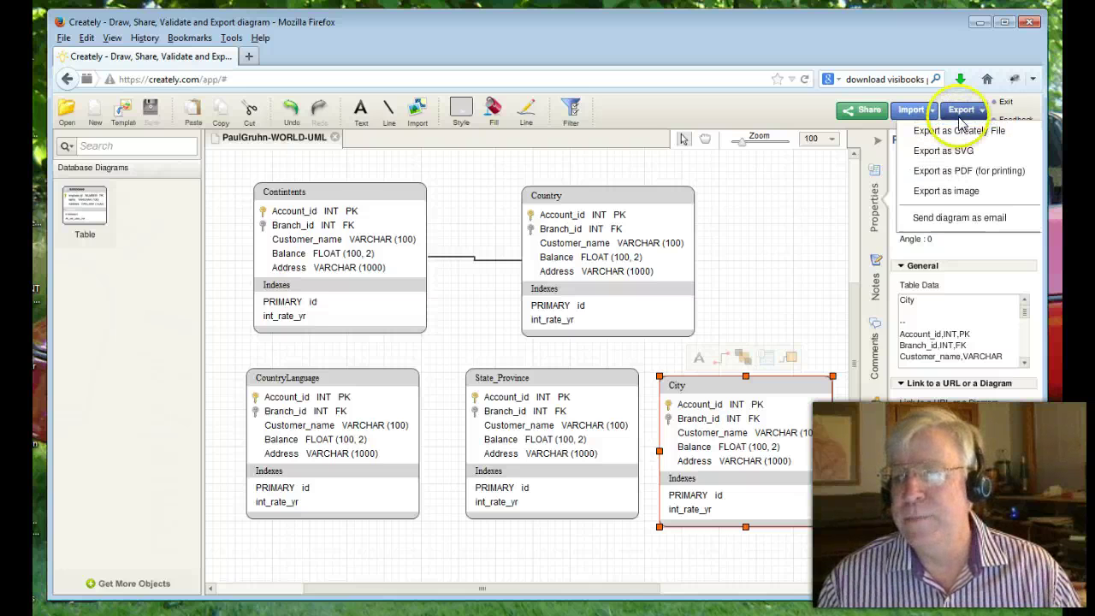
click(945, 192)
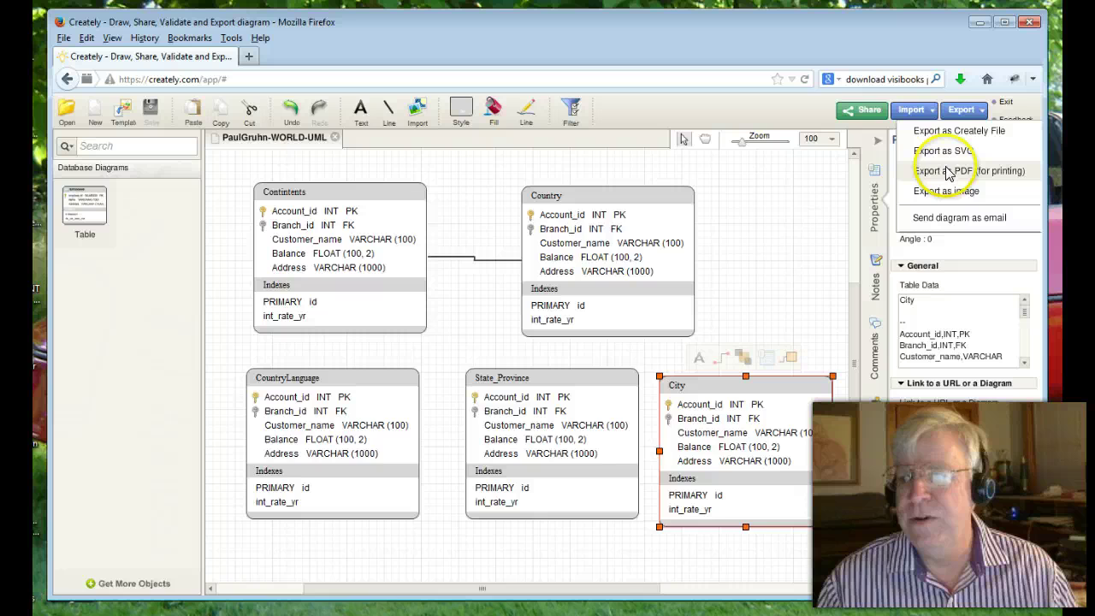
click(948, 171)
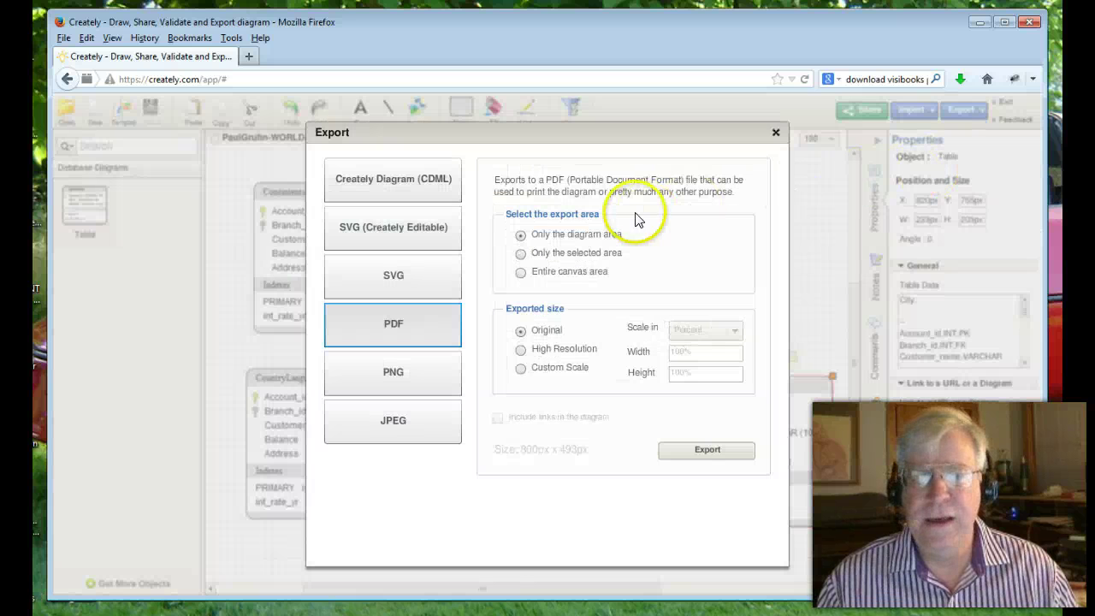
click(382, 330)
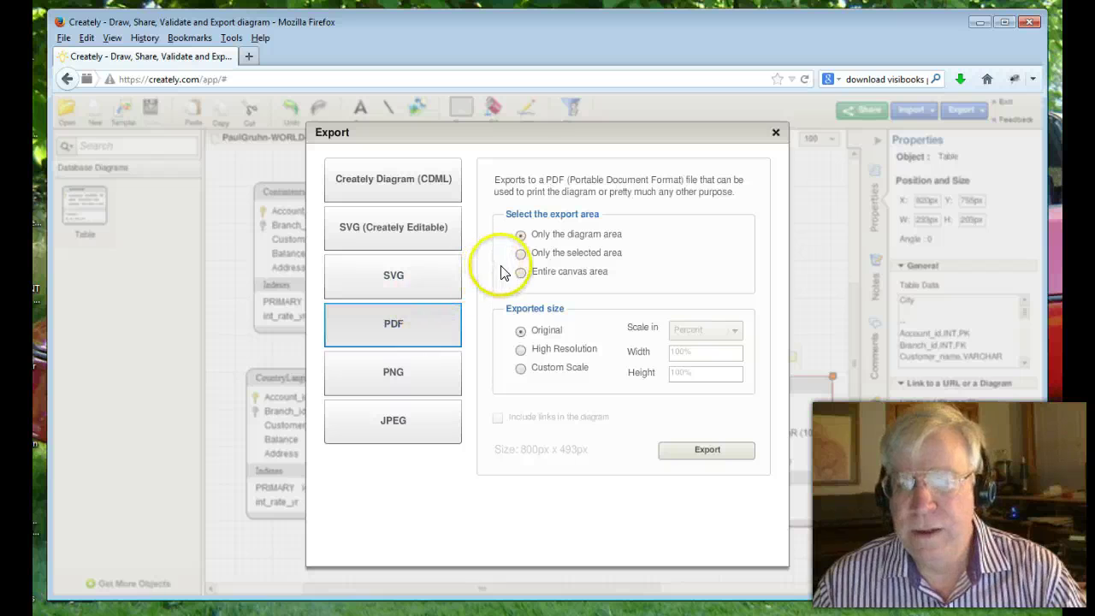
click(708, 450)
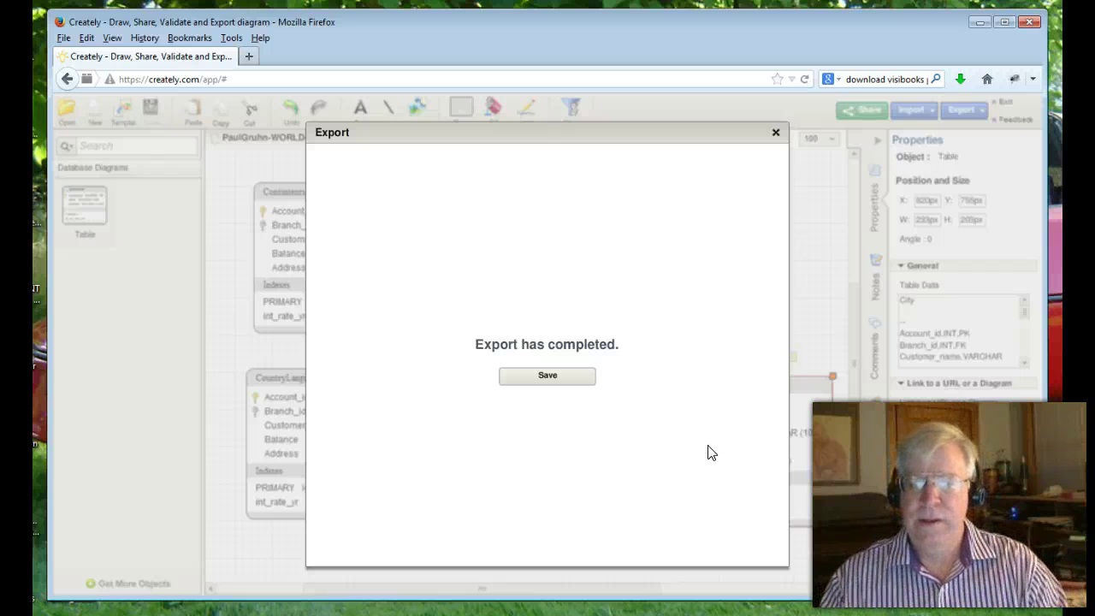
click(700, 445)
click(556, 377)
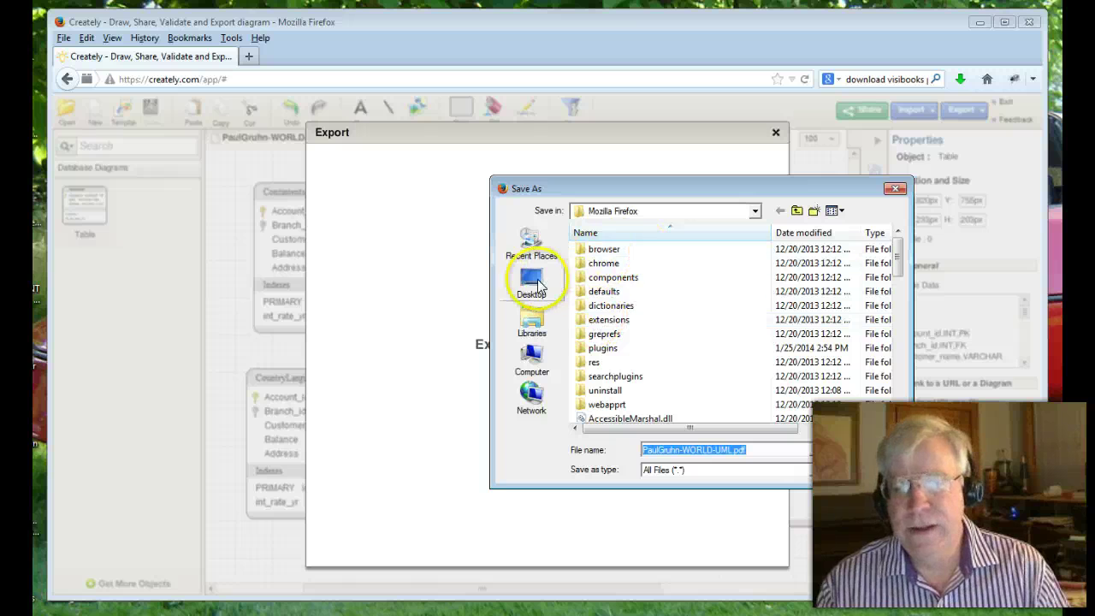
click(534, 285)
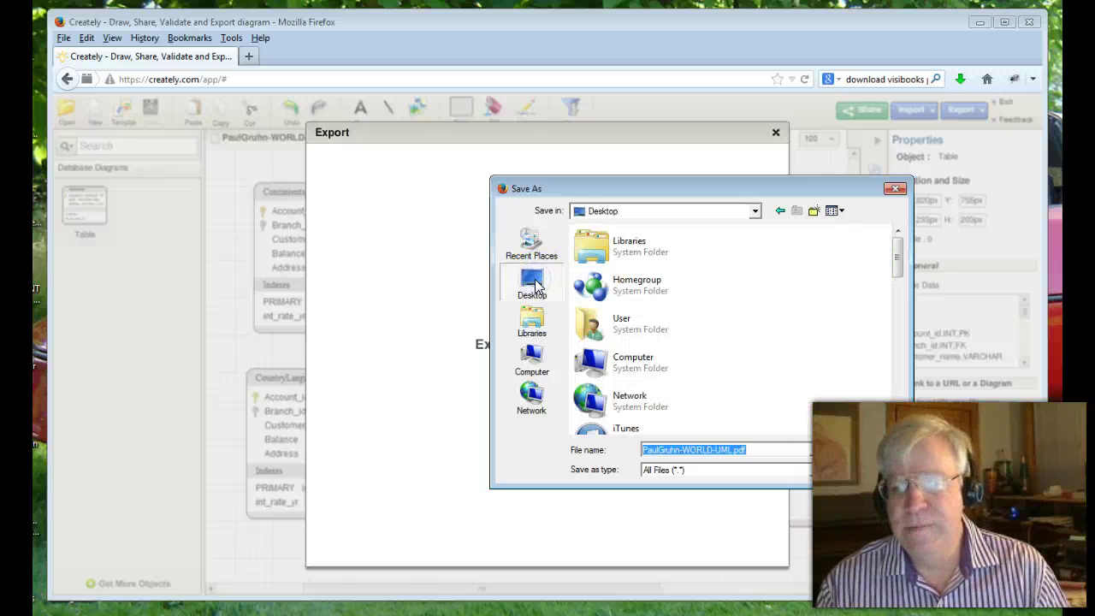
click(884, 443)
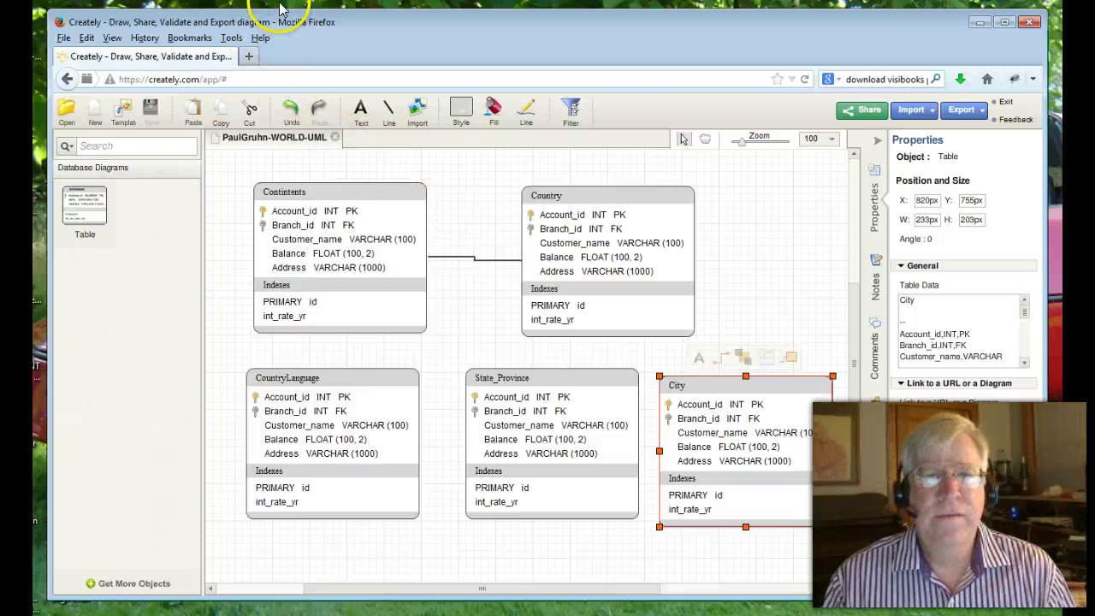
Step: Move the browser window aside and open the exported WORLD-UML PDF from the desktop to check the diagram
drag(278, 25, 599, 38)
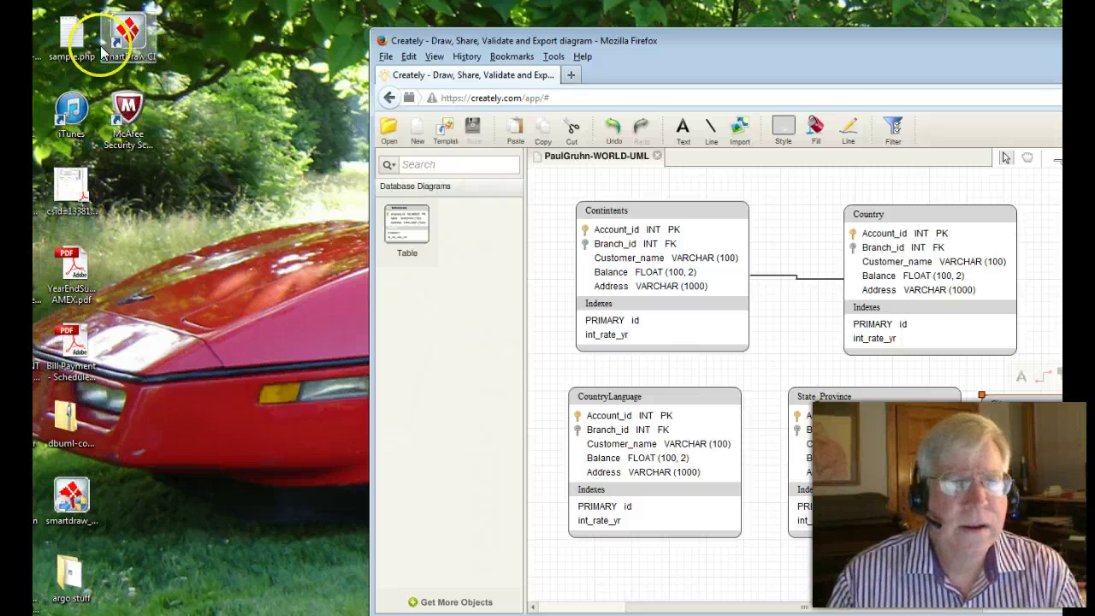
drag(34, 35, 201, 166)
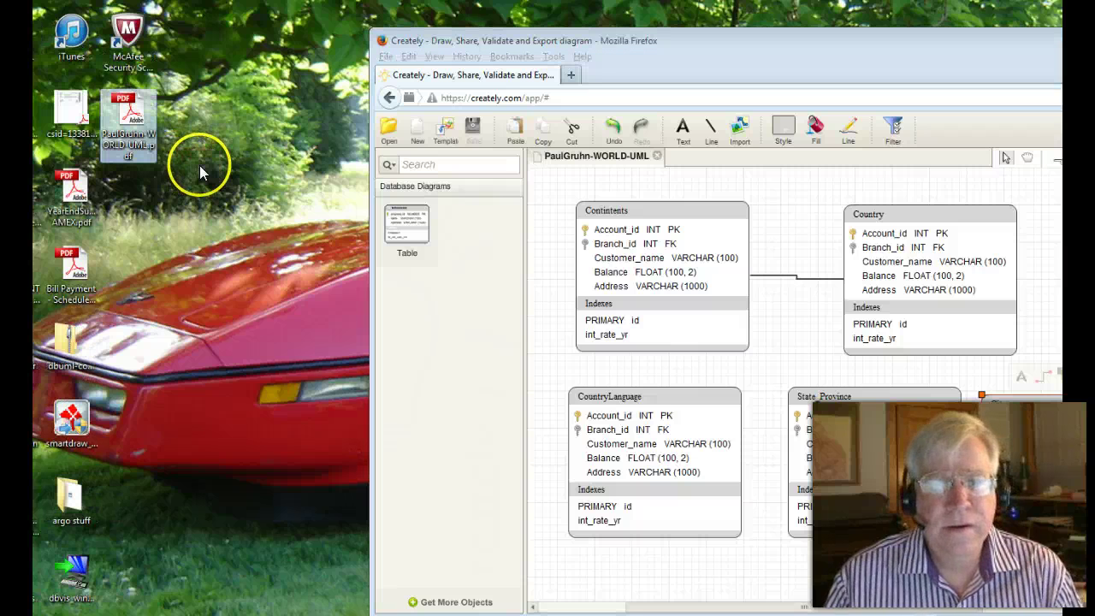
double_click(137, 111)
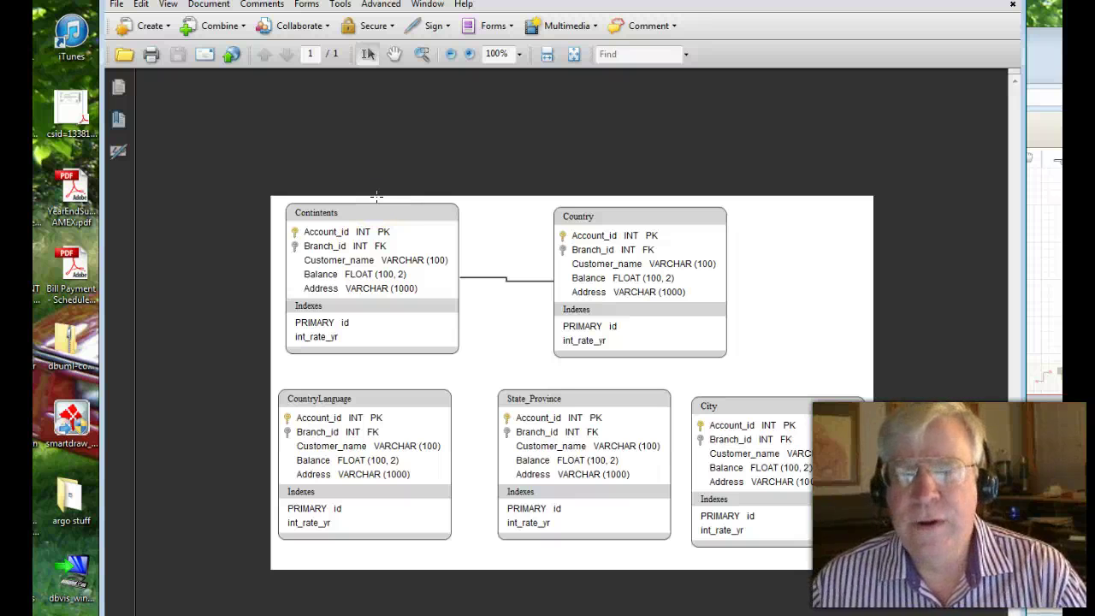
click(787, 224)
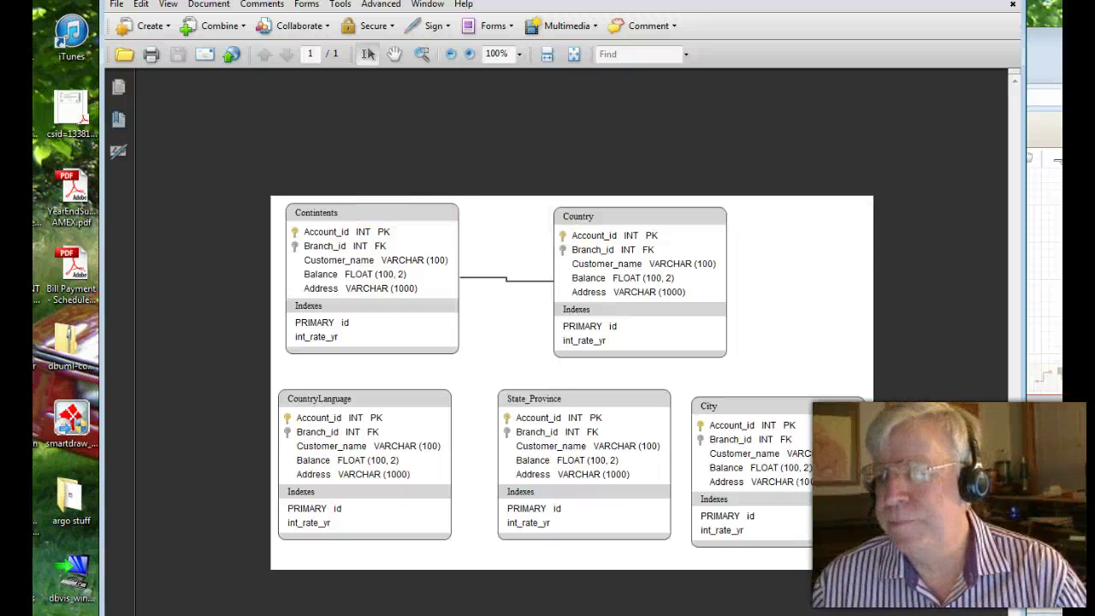
Step: Switch back to the Creately diagram in Firefox and reposition its window in front of the exported PDF
click(1039, 82)
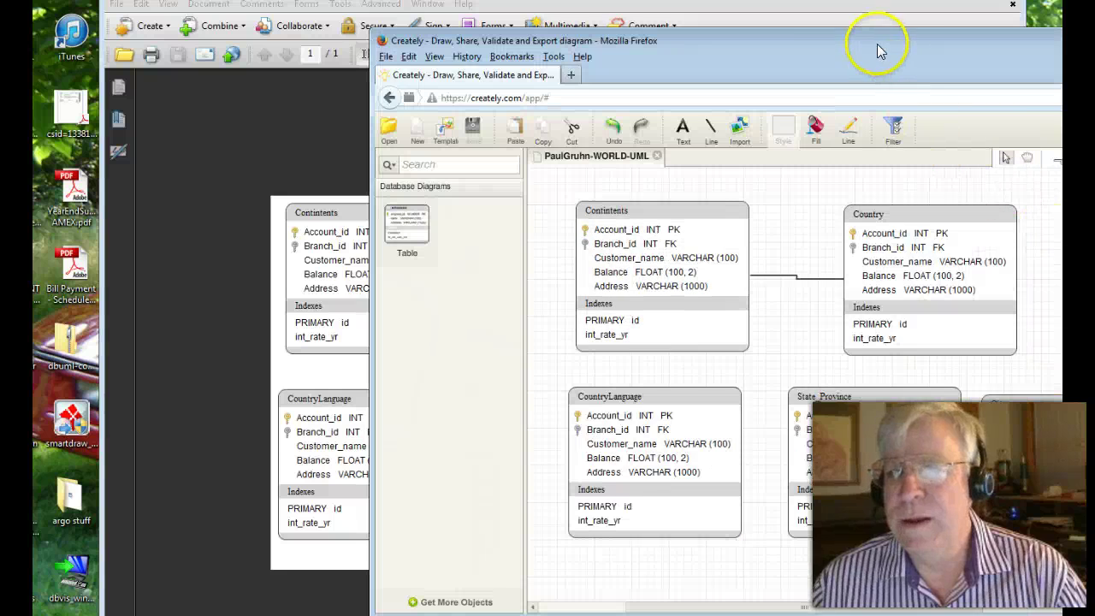
drag(876, 43, 646, 62)
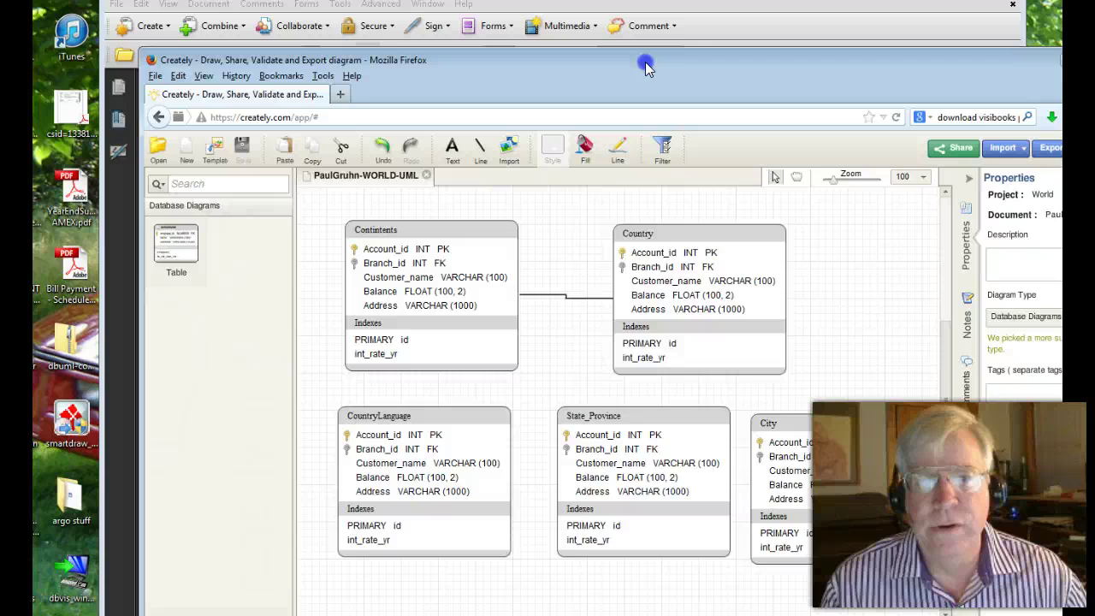
drag(645, 62, 555, 60)
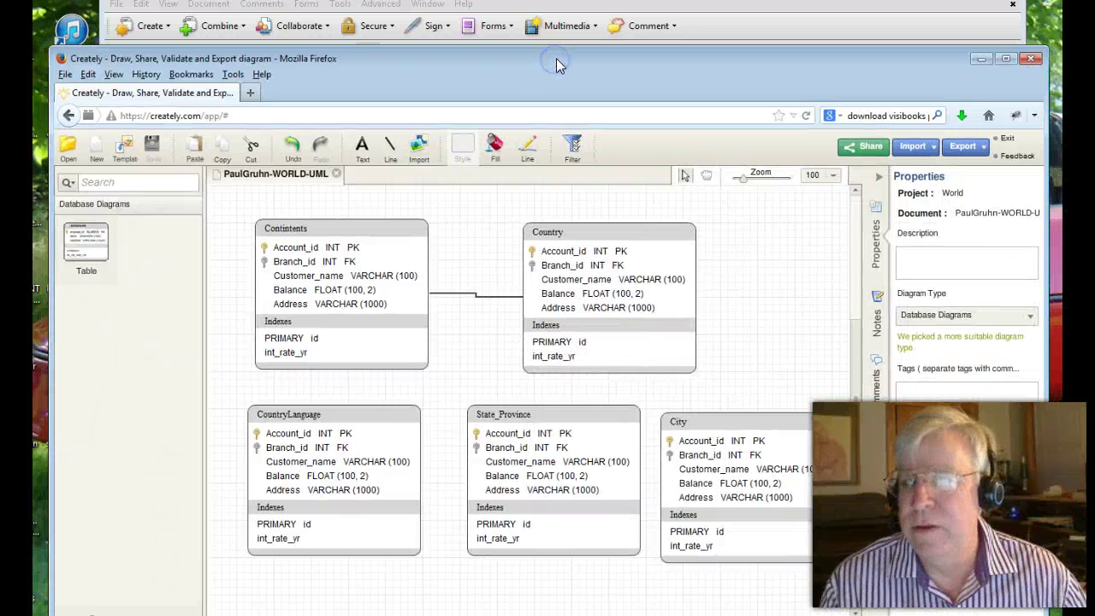
click(565, 62)
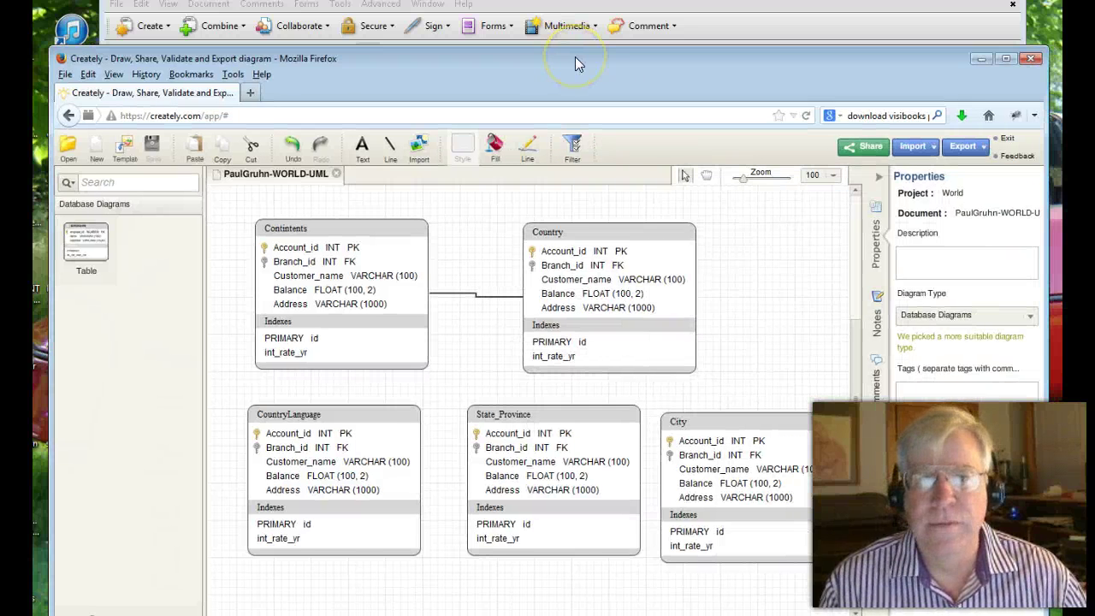
drag(633, 80, 709, 120)
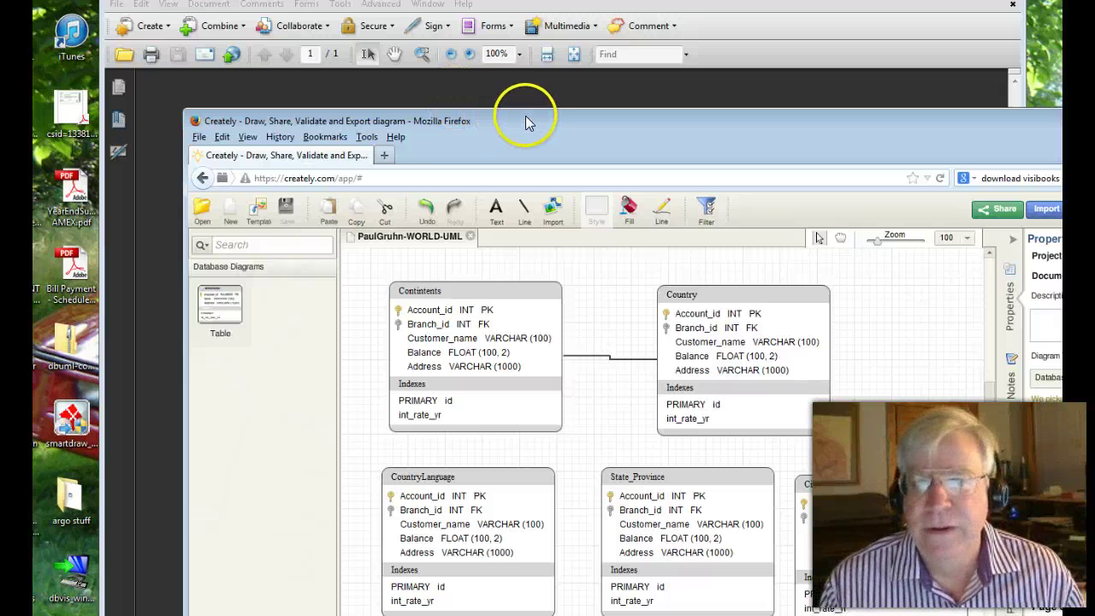
drag(526, 122, 453, 126)
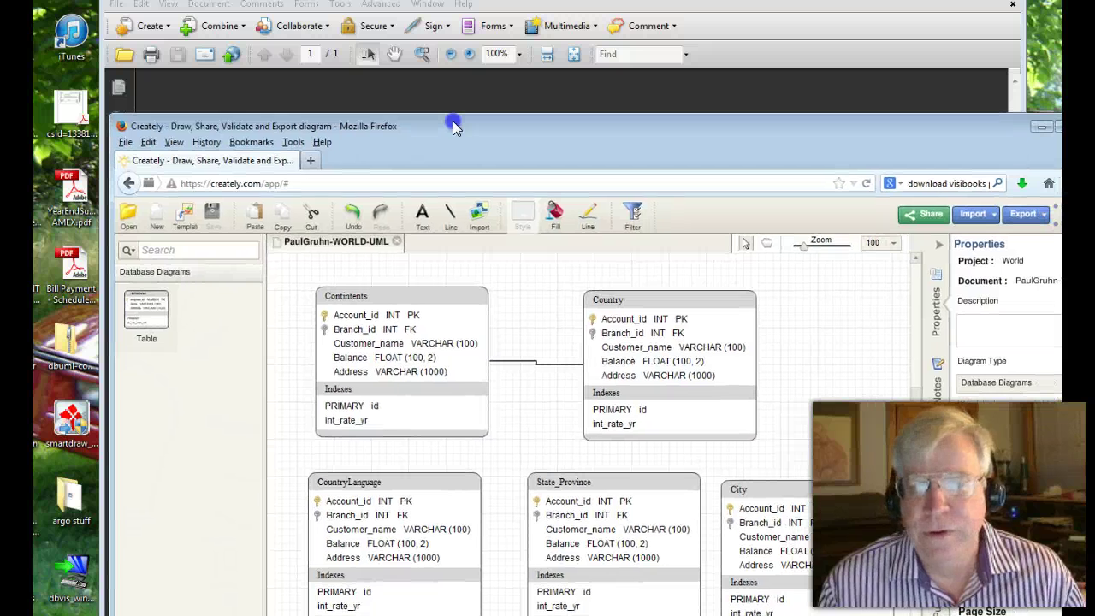